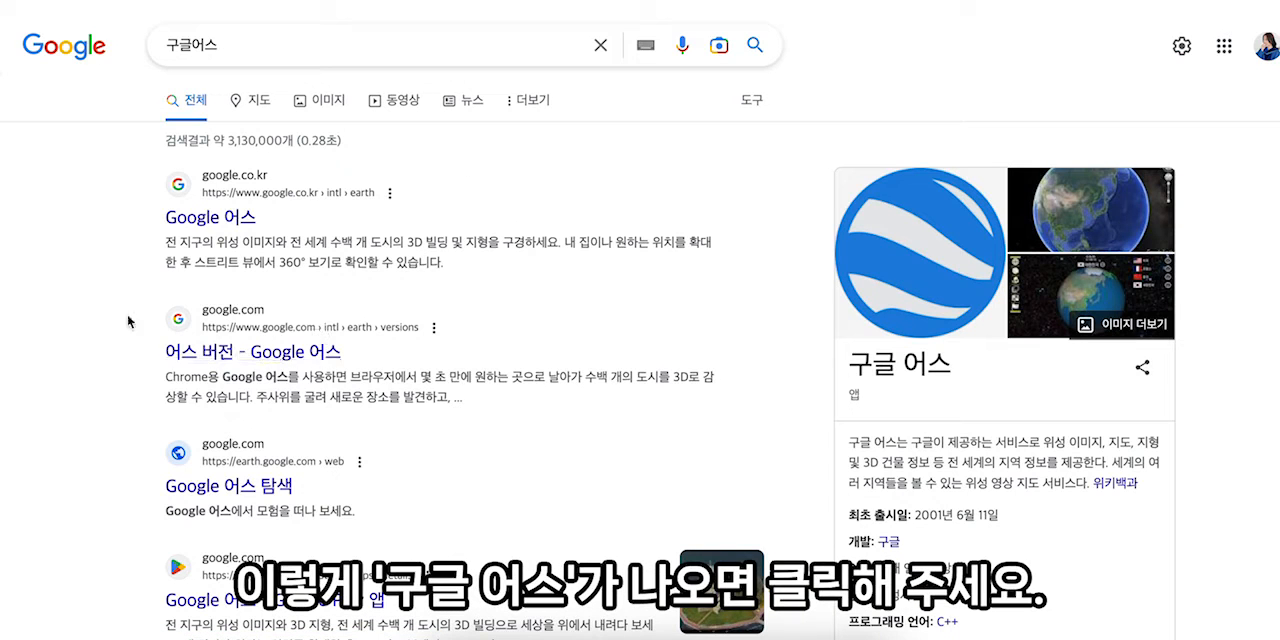
- Launch Google Earth on the web from the search results and create a new project in Google Drive
left_click(208, 218)
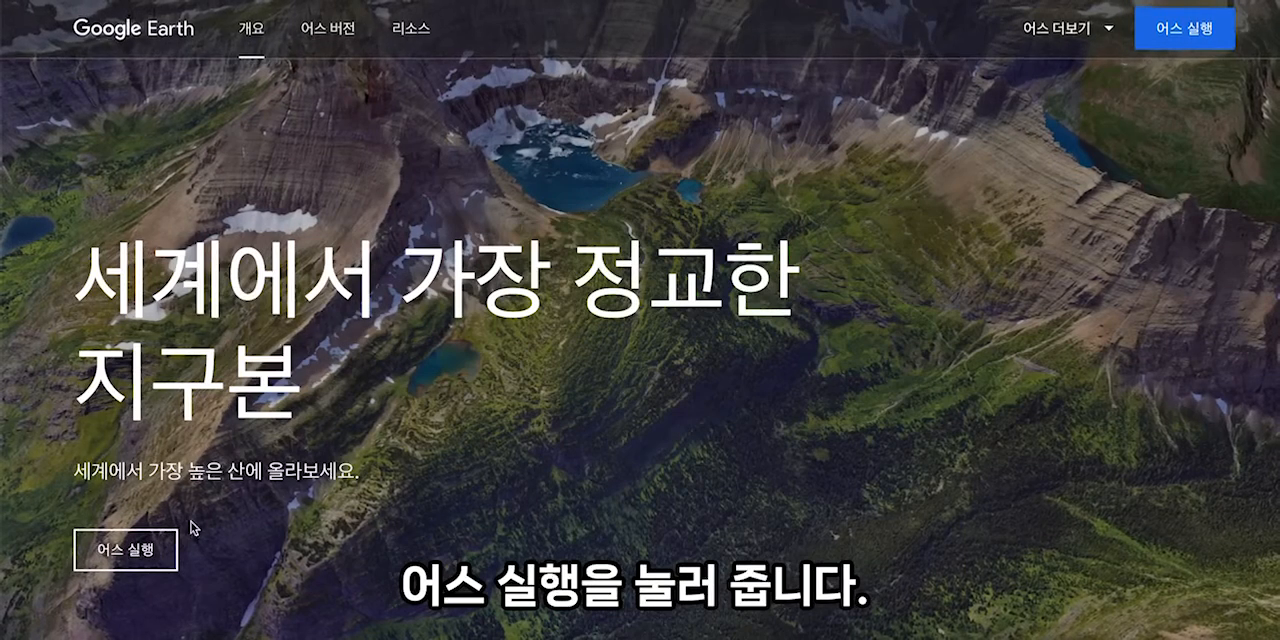
left_click(141, 562)
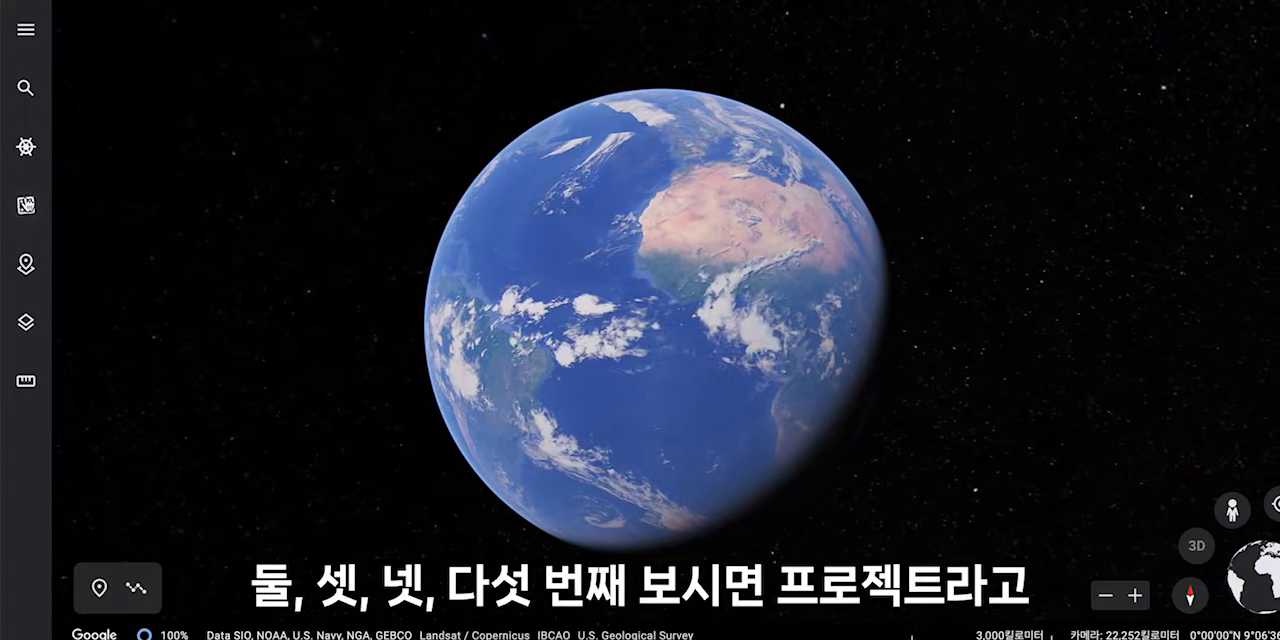
left_click(26, 265)
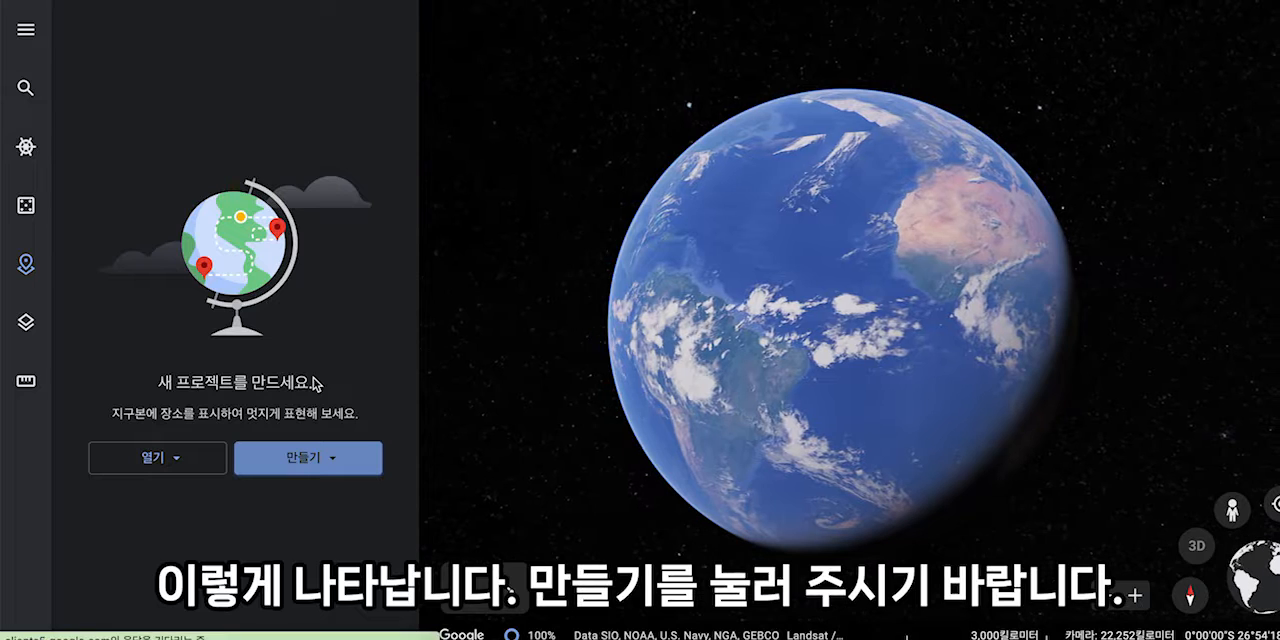
left_click(301, 462)
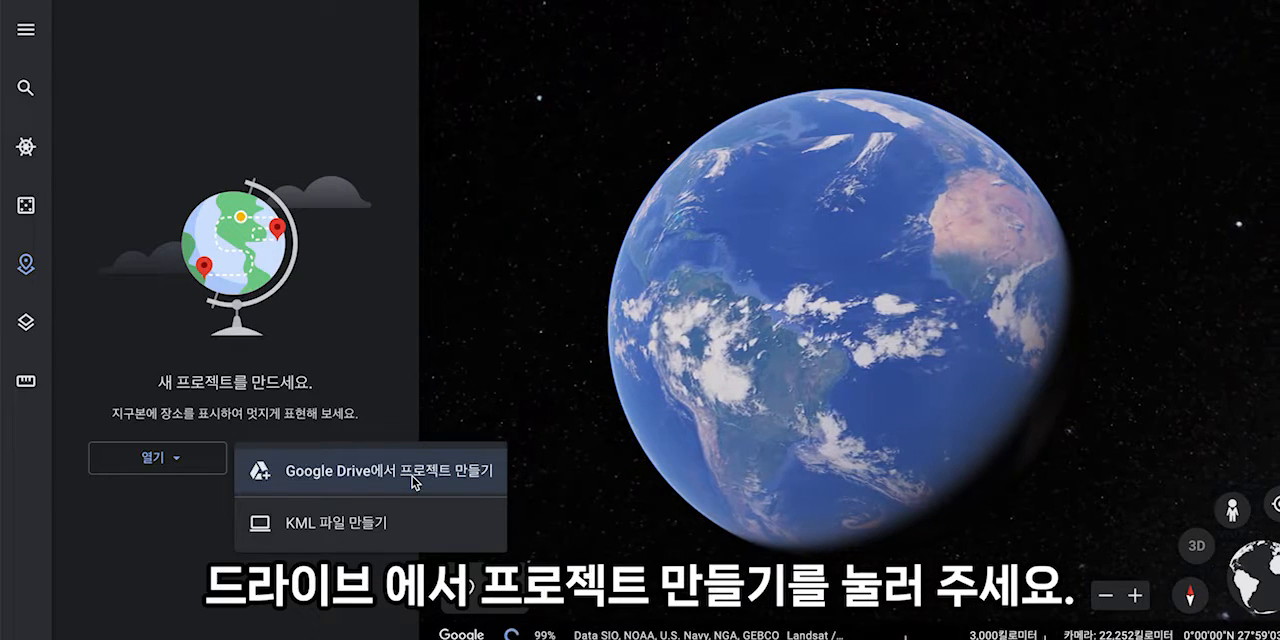
left_click(411, 482)
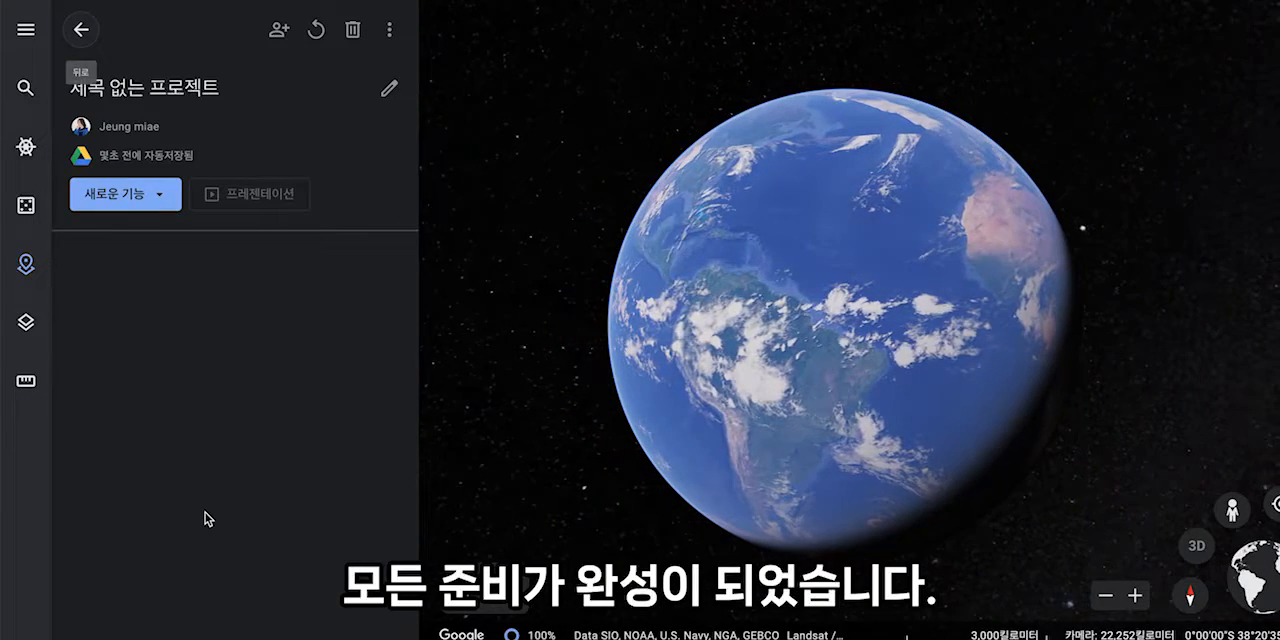
- Rename the untitled project as "내가 떠나고 싶은 해외여행지"
left_click(389, 92)
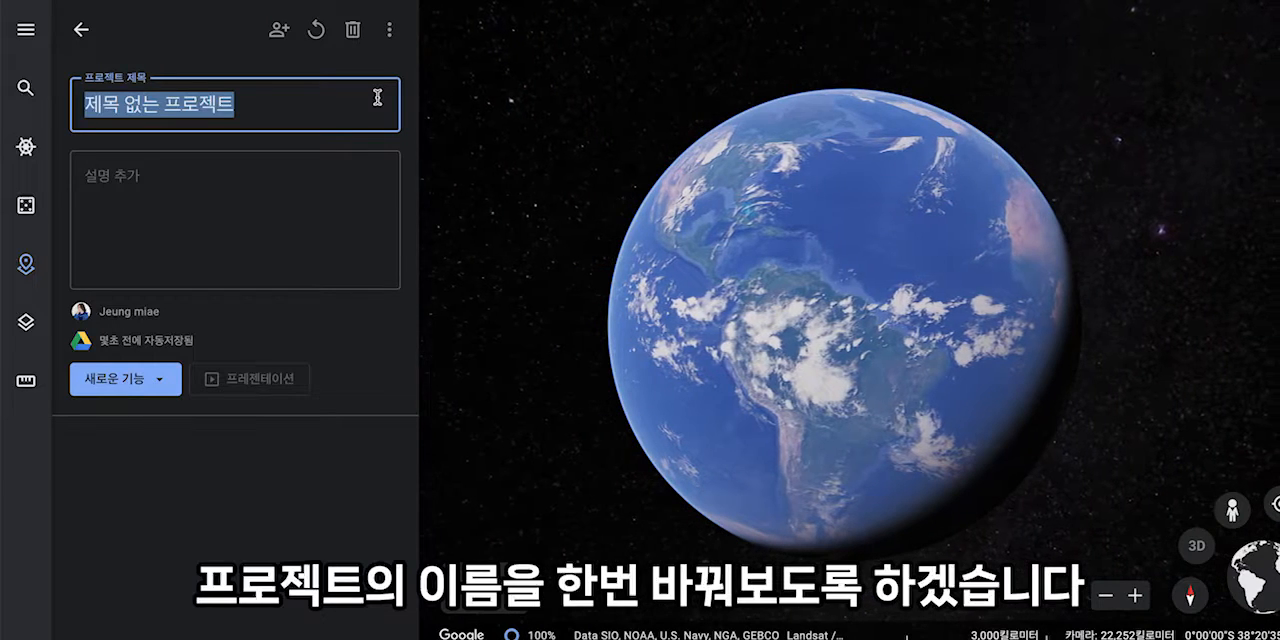
type("내가 떠나고")
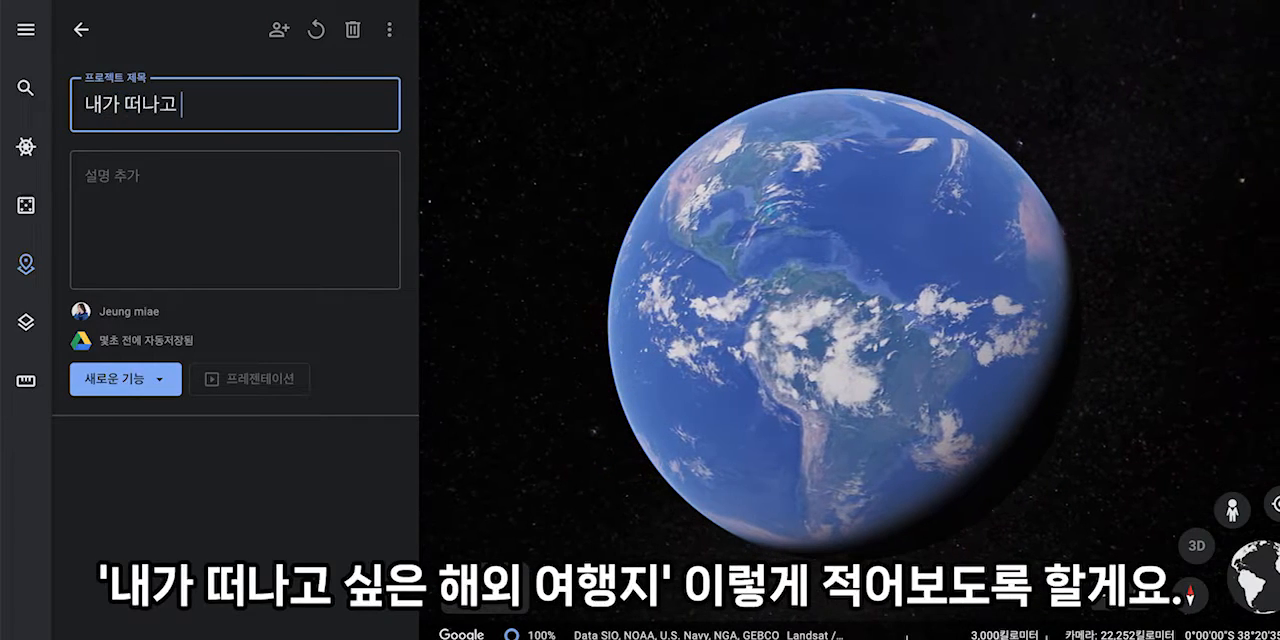
type(" 싶은 해외여행지")
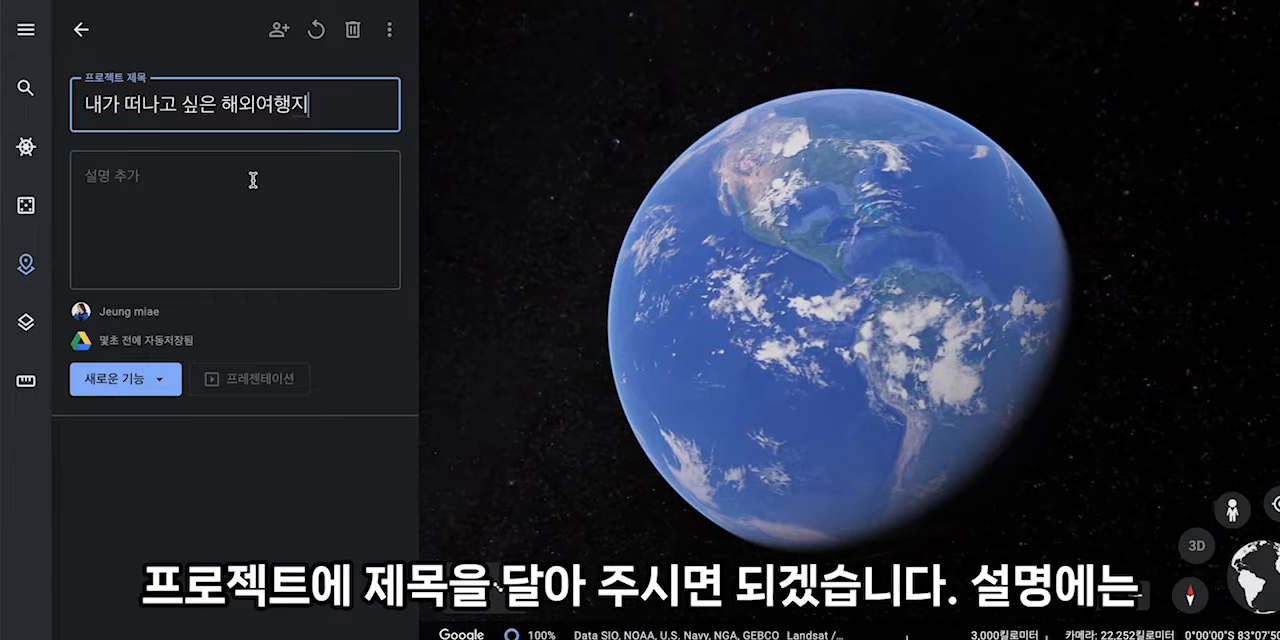
- Enter the project description "시간이 된다면 어디를 가고 싶은지 소개해 보도록 하겠습니다."
left_click(253, 180)
type("시개이 된")
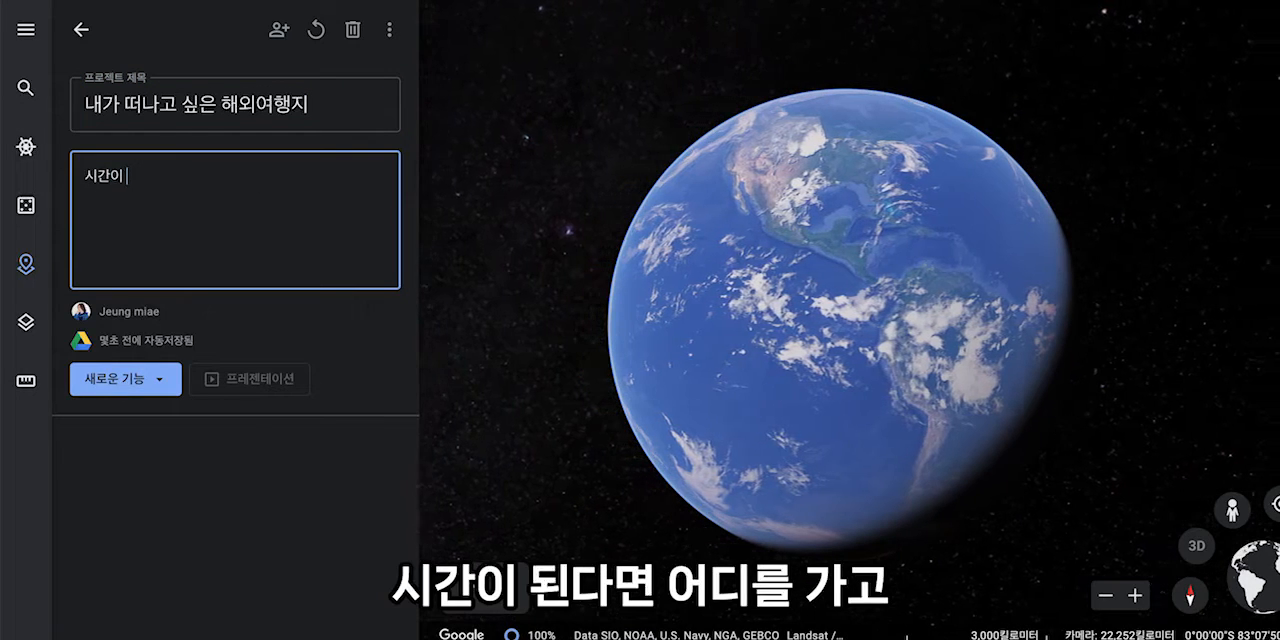
type("다면 어디를")
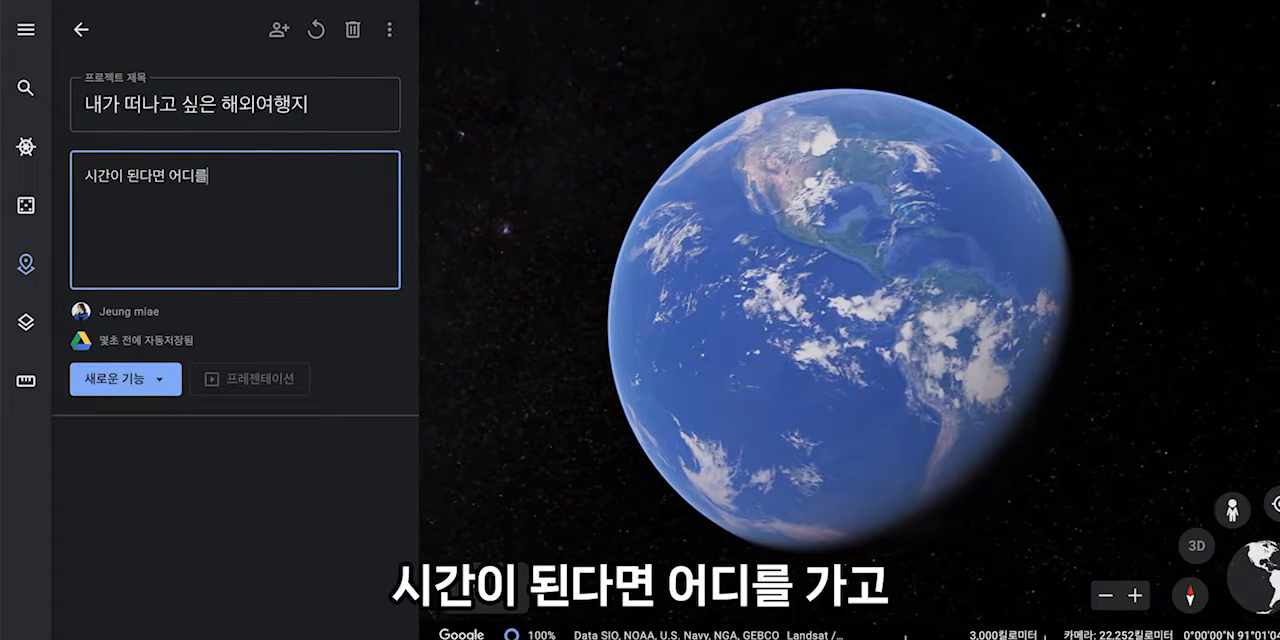
type(" 가고 싶읁지")
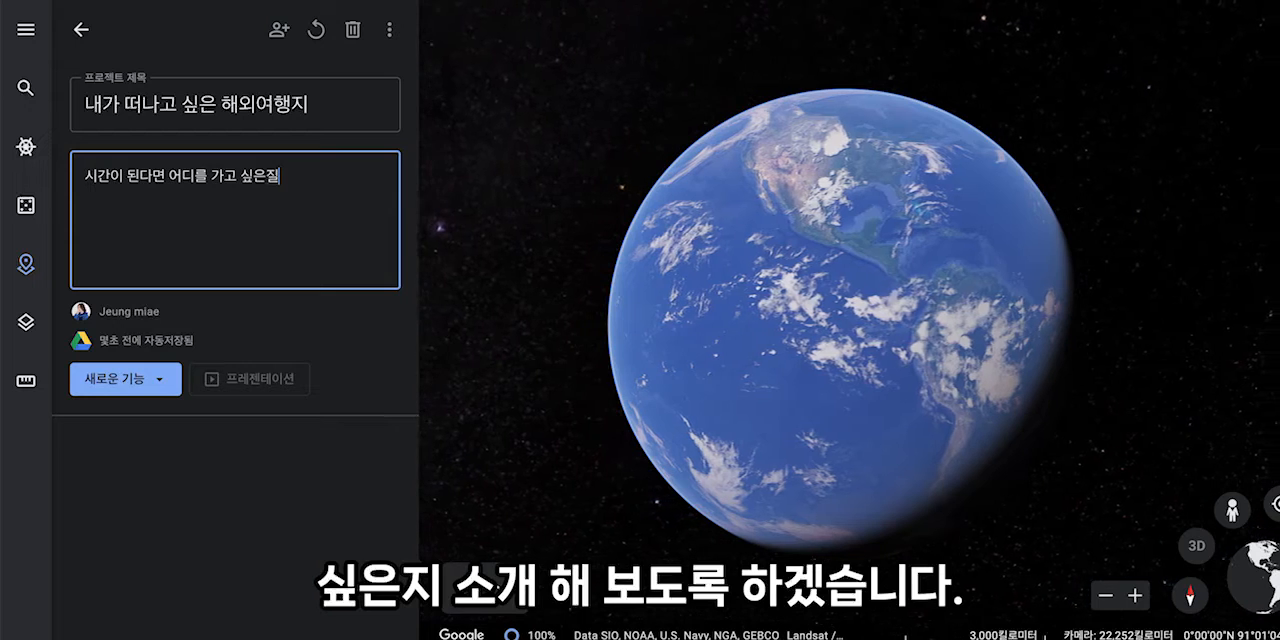
type(" 소개해 보도록 하겠")
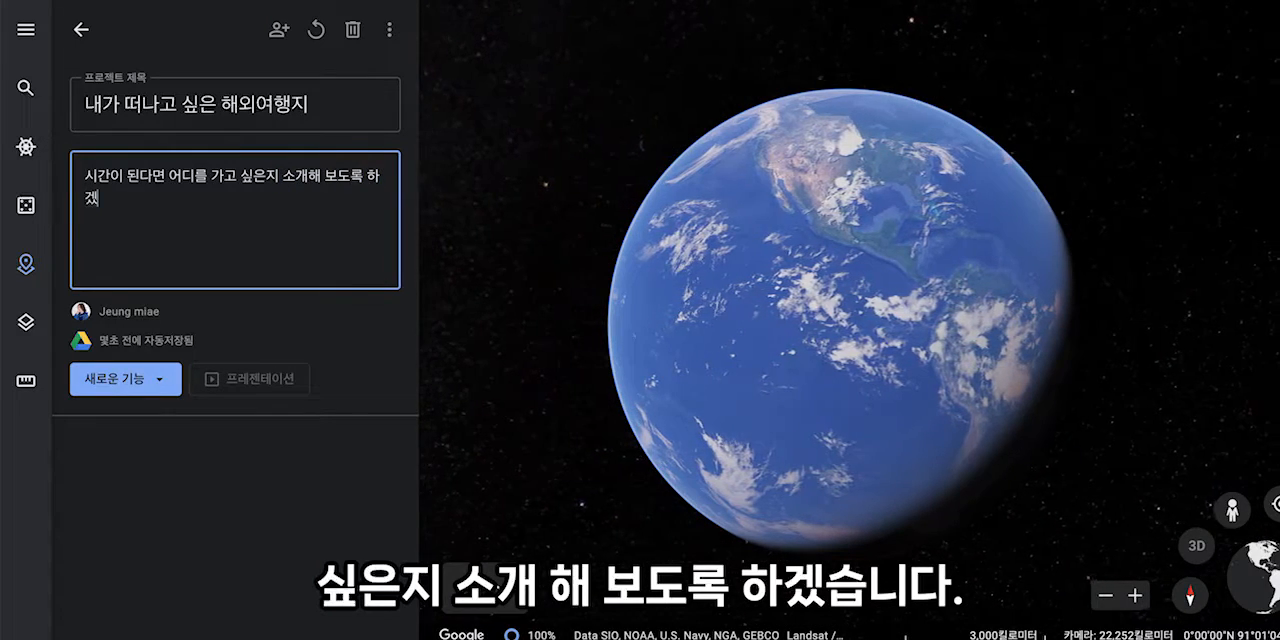
type("습니다.")
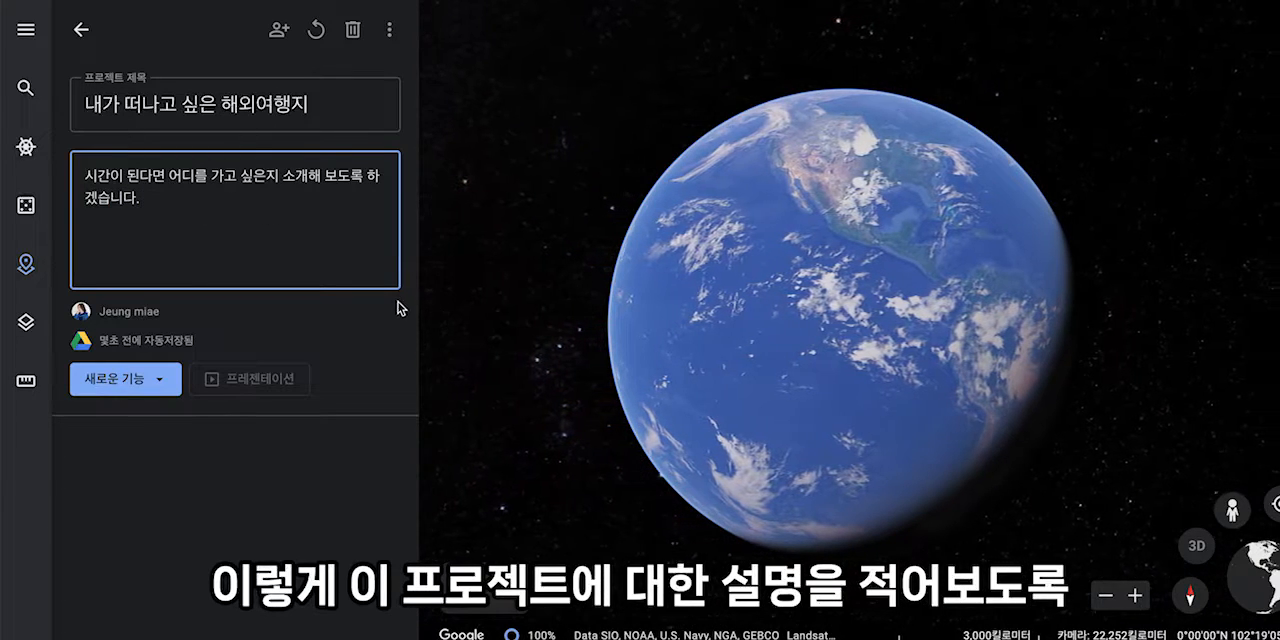
- Search for the place 에펠탑 as a new project feature and add it to the project
left_click(166, 384)
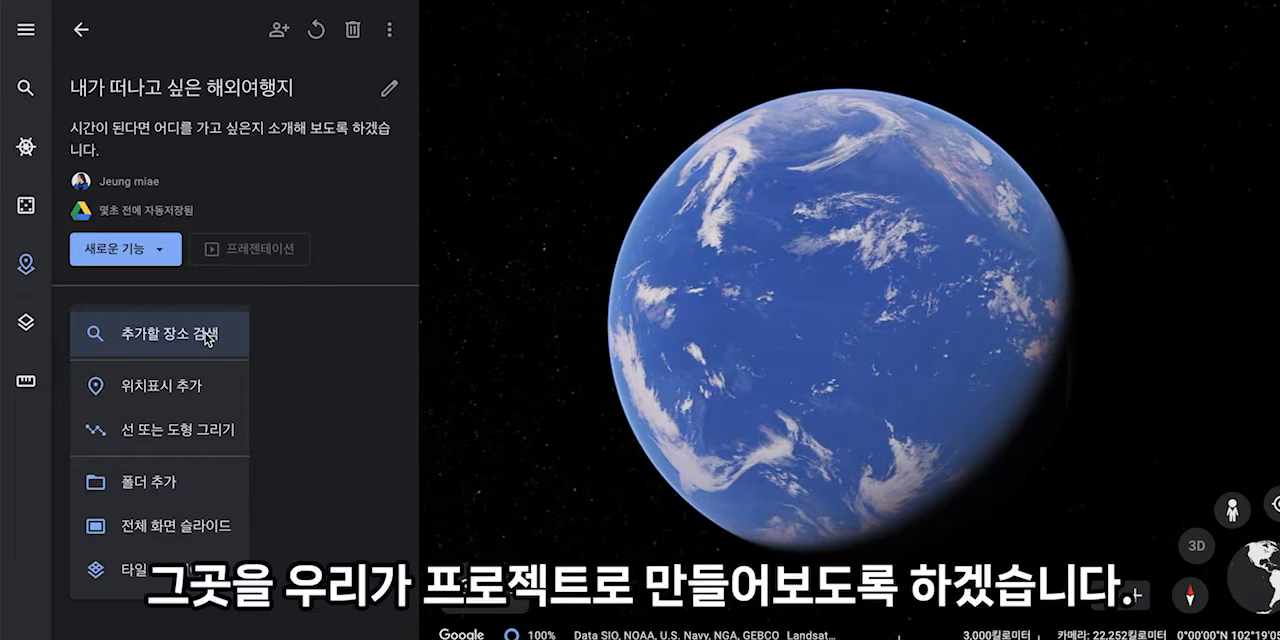
left_click(207, 339)
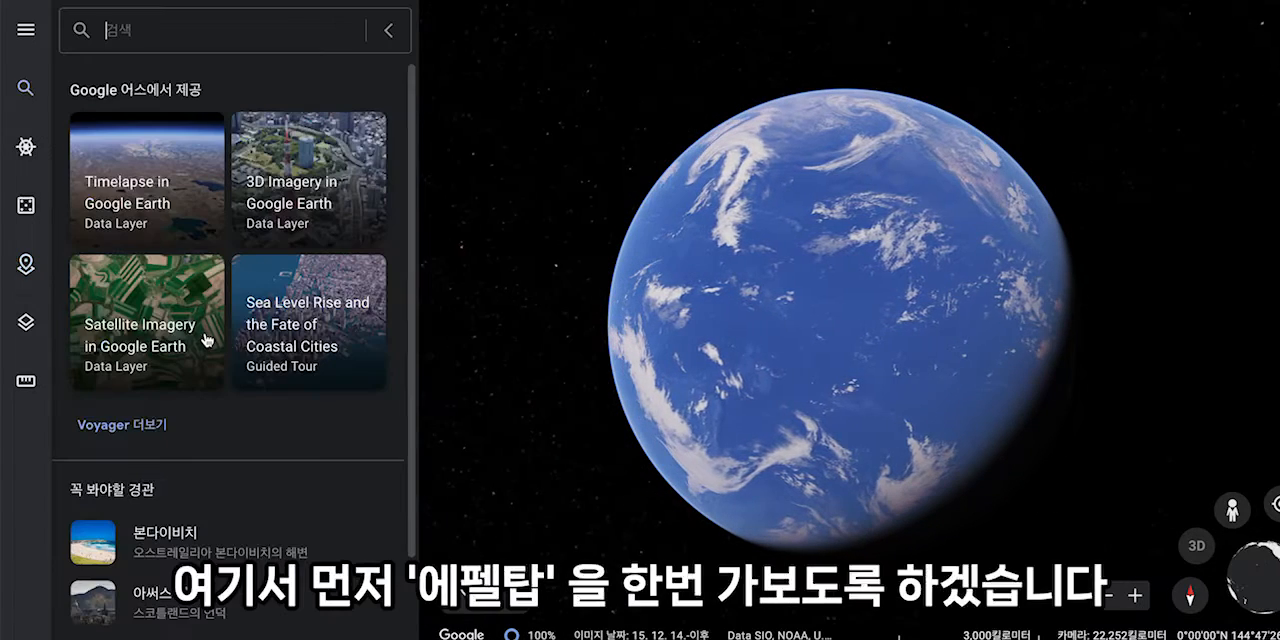
type("피")
key("BackSpace")
type("에페")
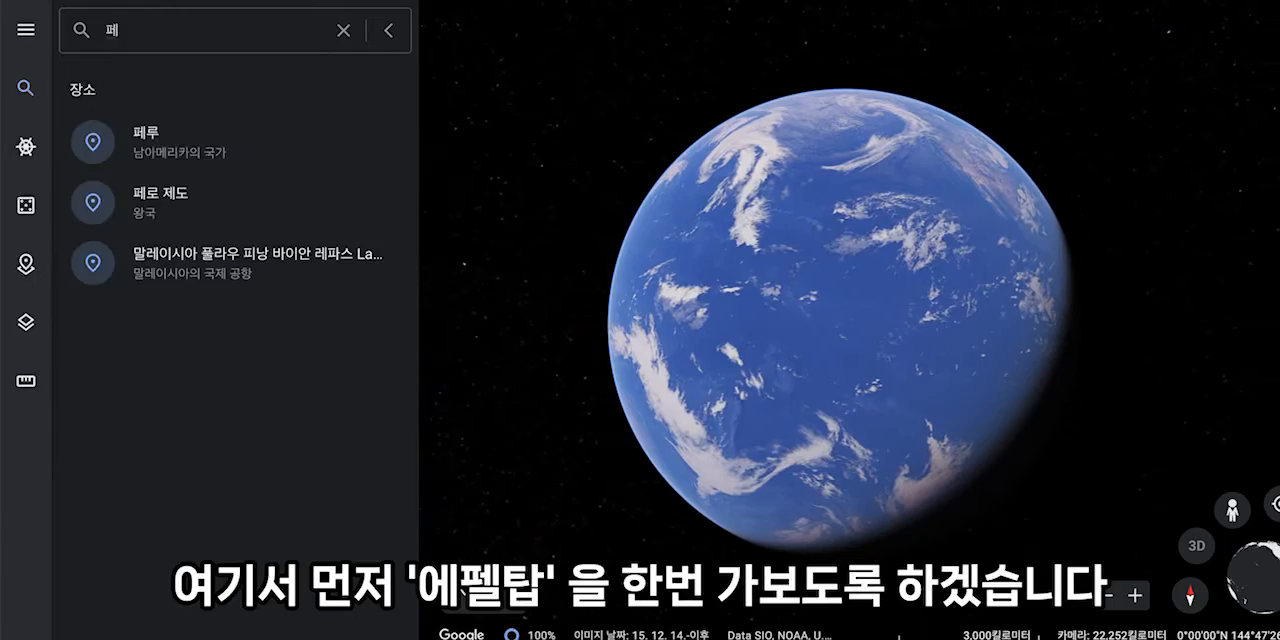
type("ㄹ탑")
key("Return")
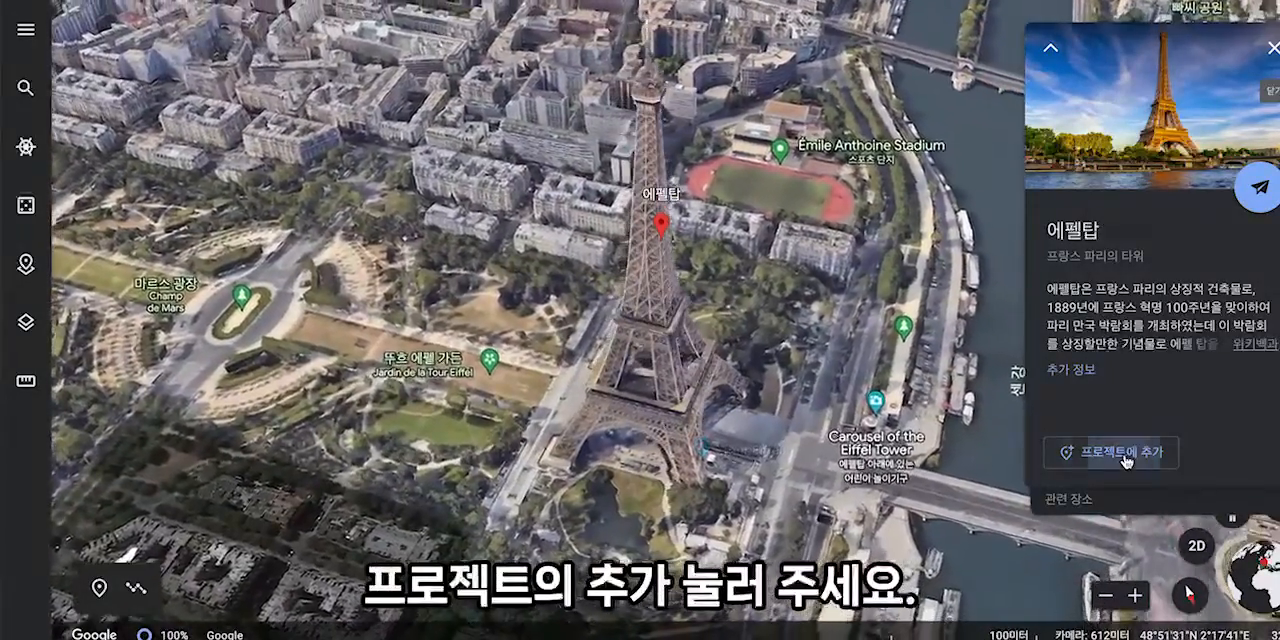
left_click(1122, 453)
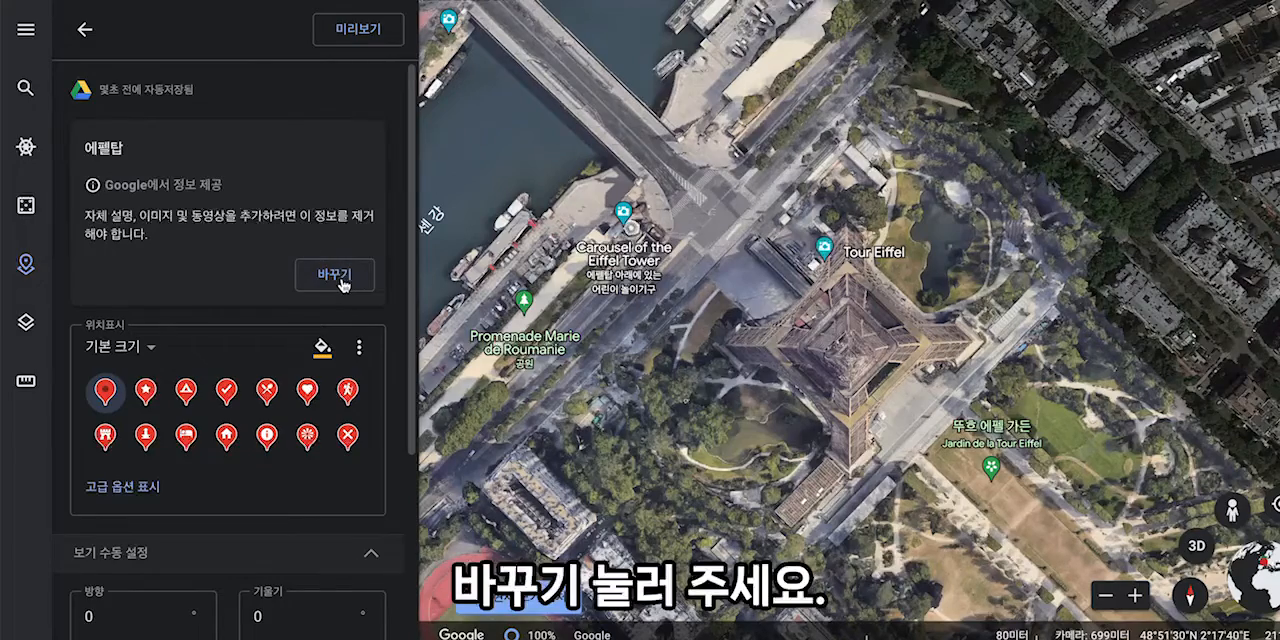
- Replace the placemark's Google-provided information with custom content and insert the first photo from a Google image search for 에펠탑
left_click(340, 275)
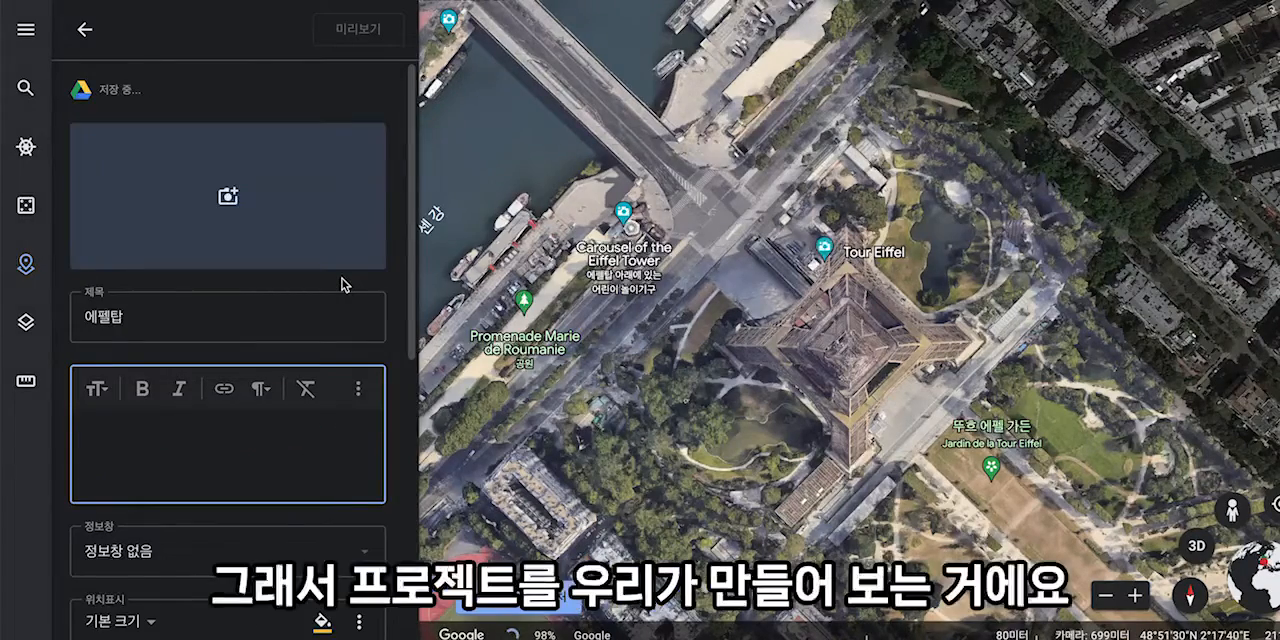
left_click(229, 197)
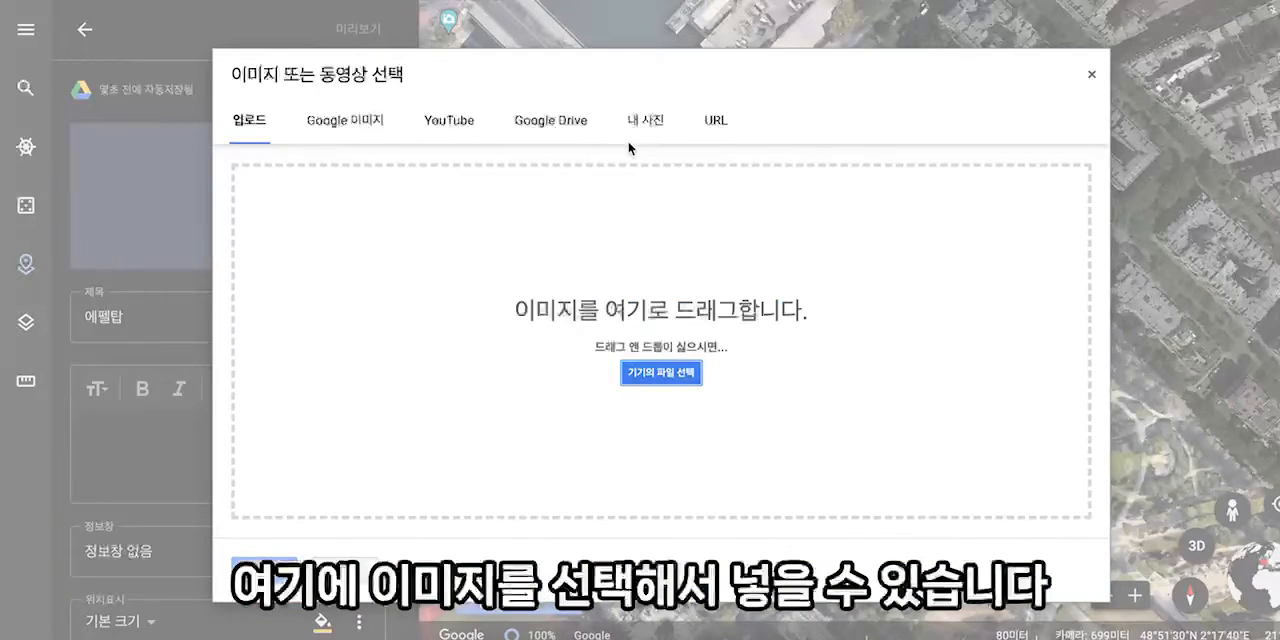
left_click(351, 129)
type("에펠탑")
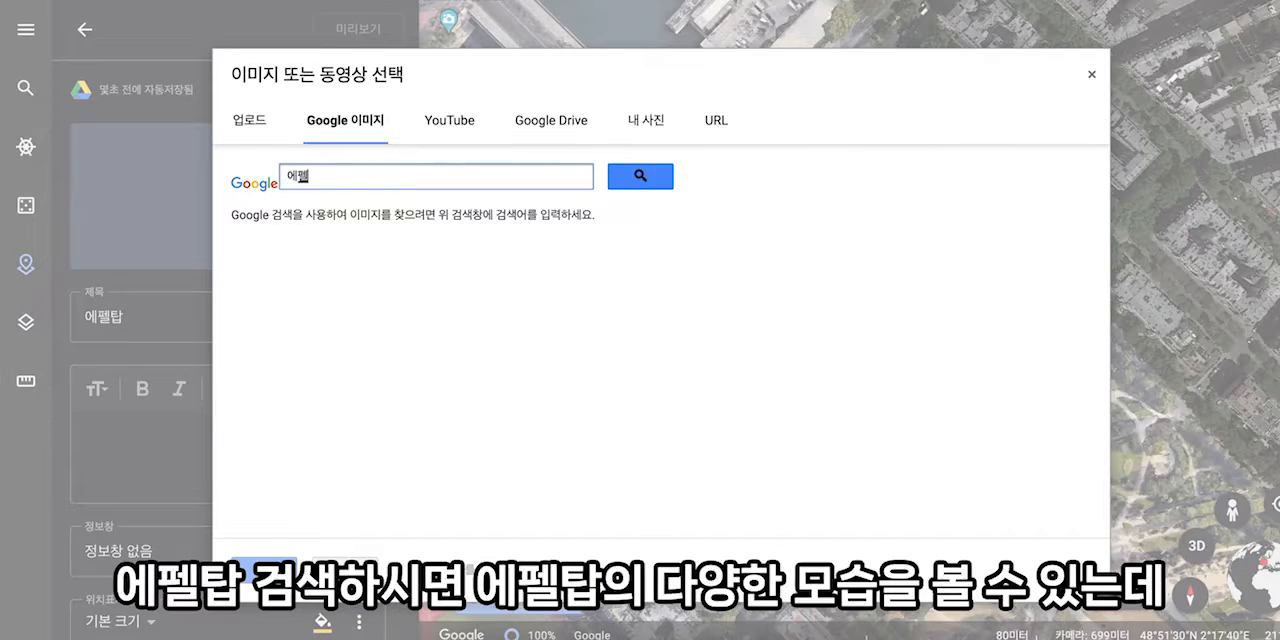
key("Return")
left_click(284, 317)
left_click(272, 318)
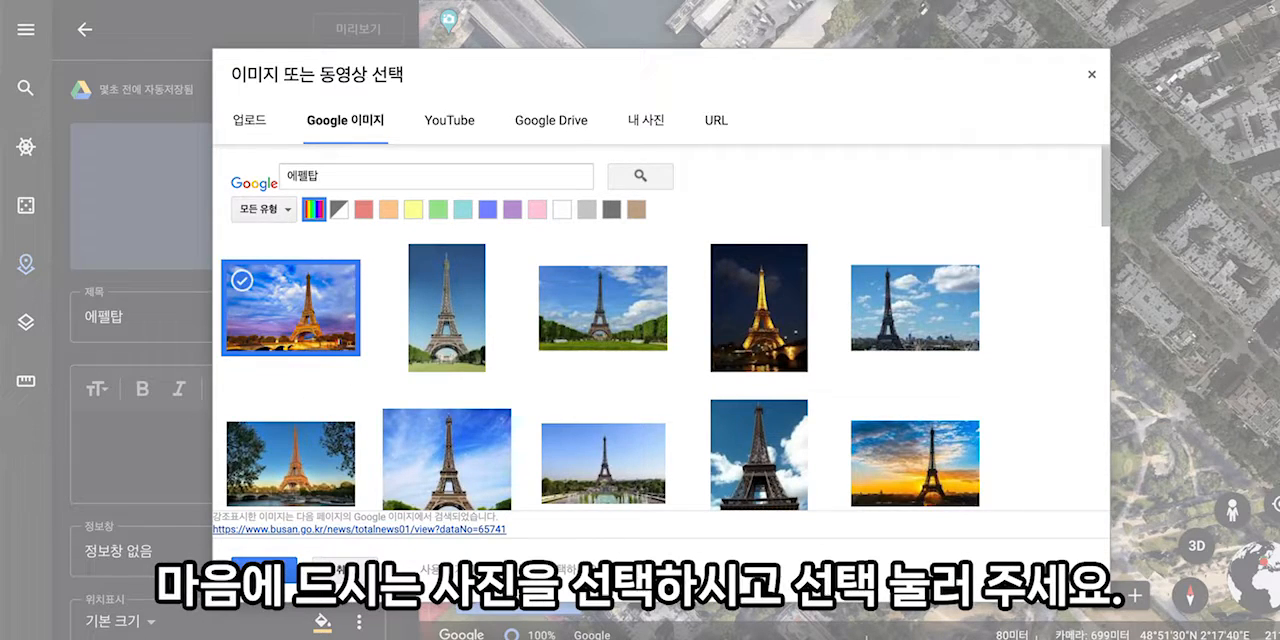
left_click(264, 567)
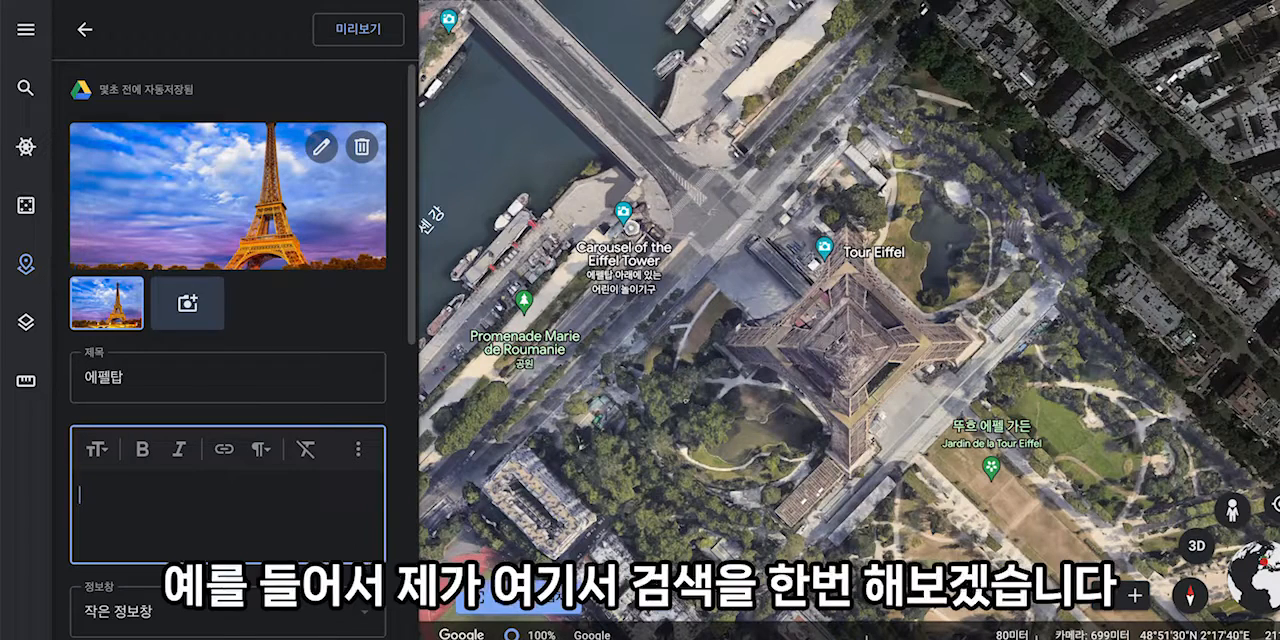
- Find the Korean Wikipedia article 에펠탑 through a Google web search and copy its first paragraph
key("ctrl+t")
type("엪")
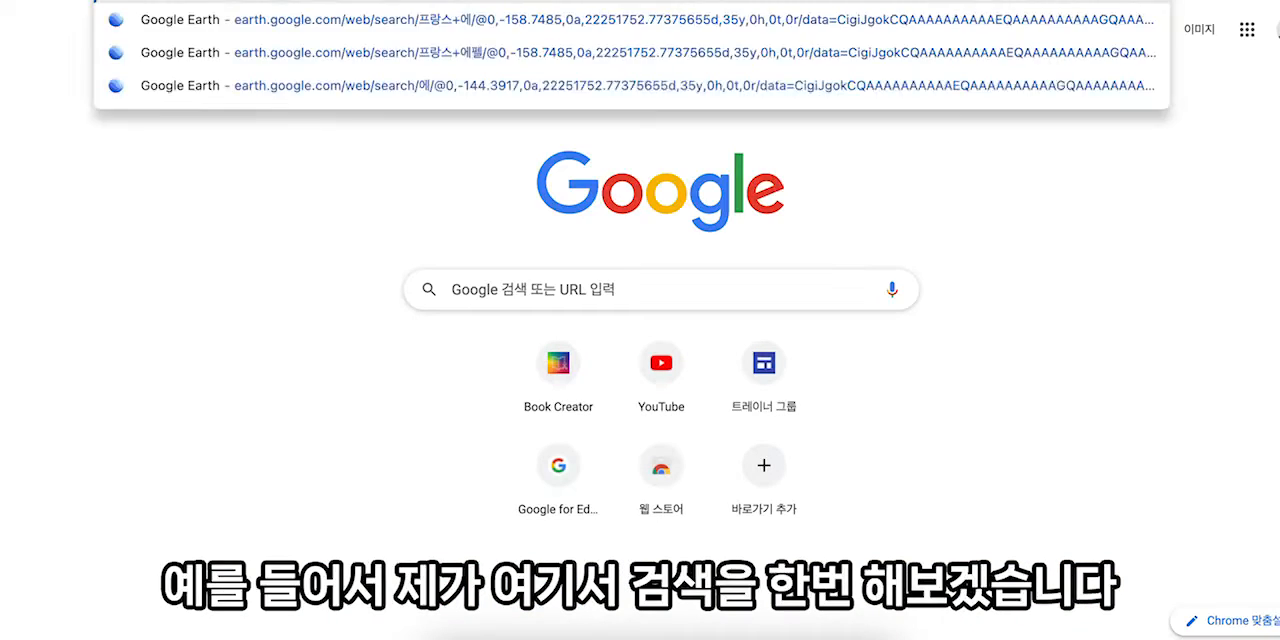
type("ㅏㄹ")
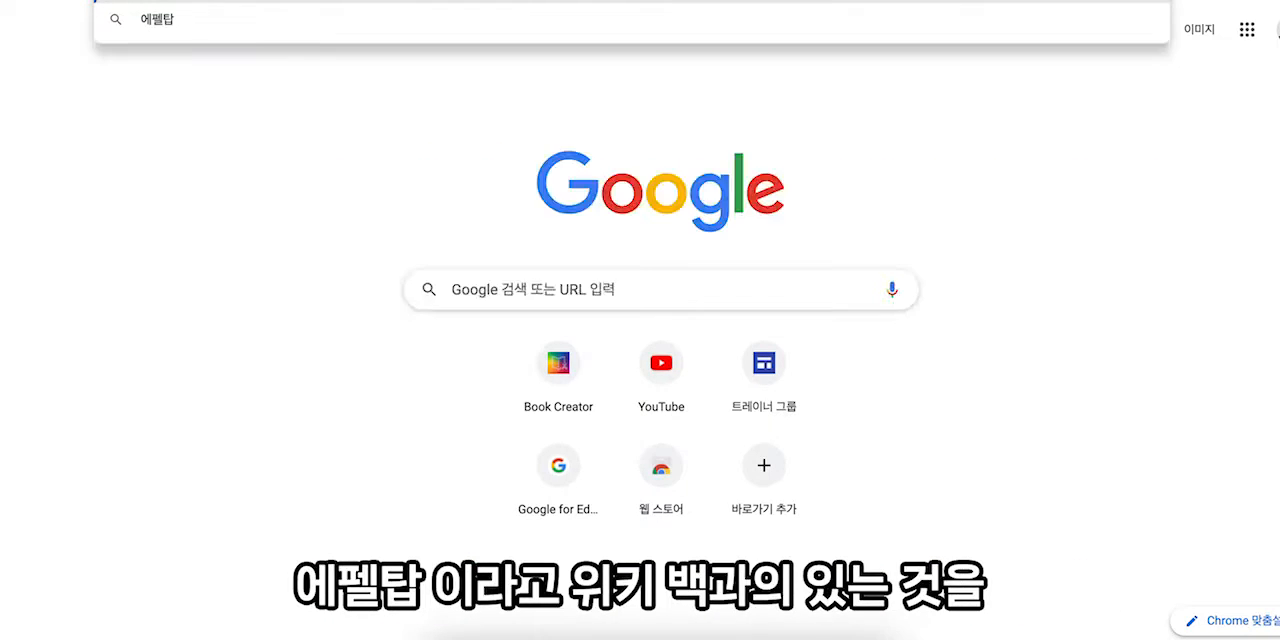
key("Return")
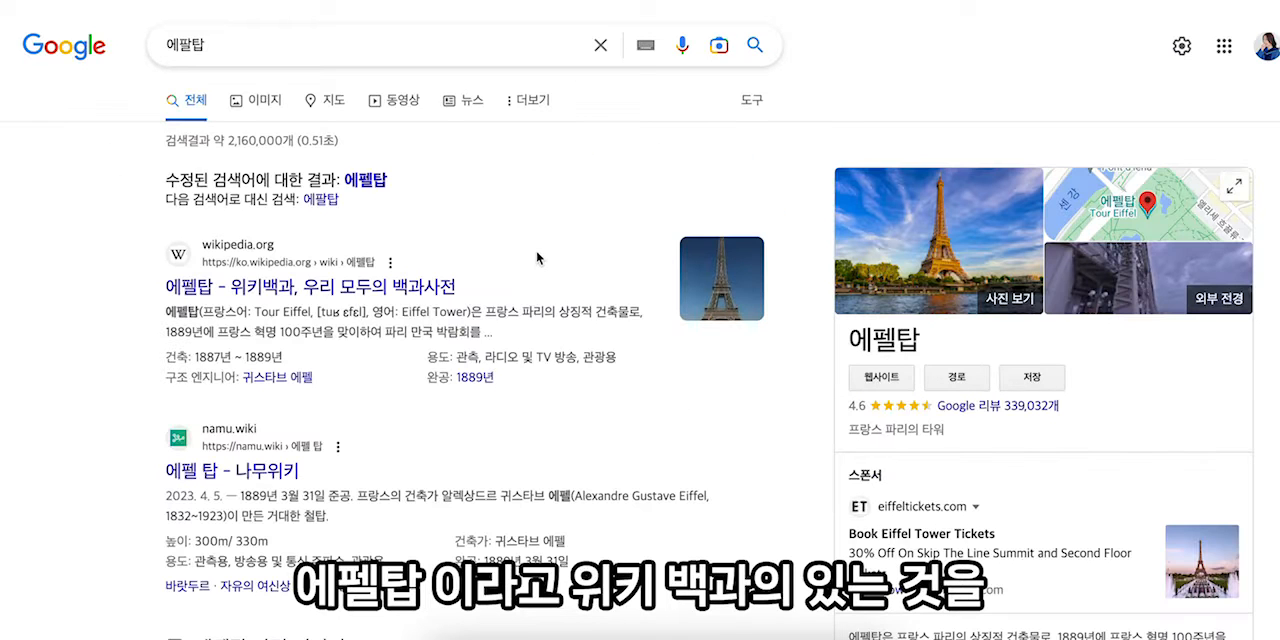
left_click(311, 287)
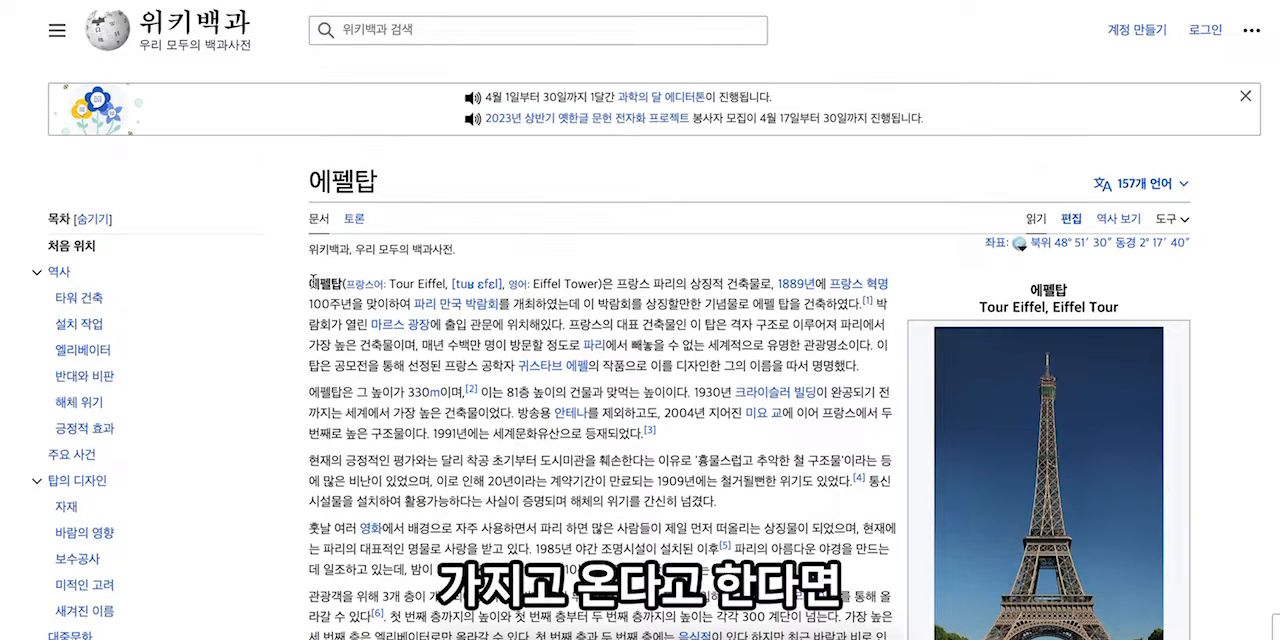
left_click_drag(330, 283, 872, 370)
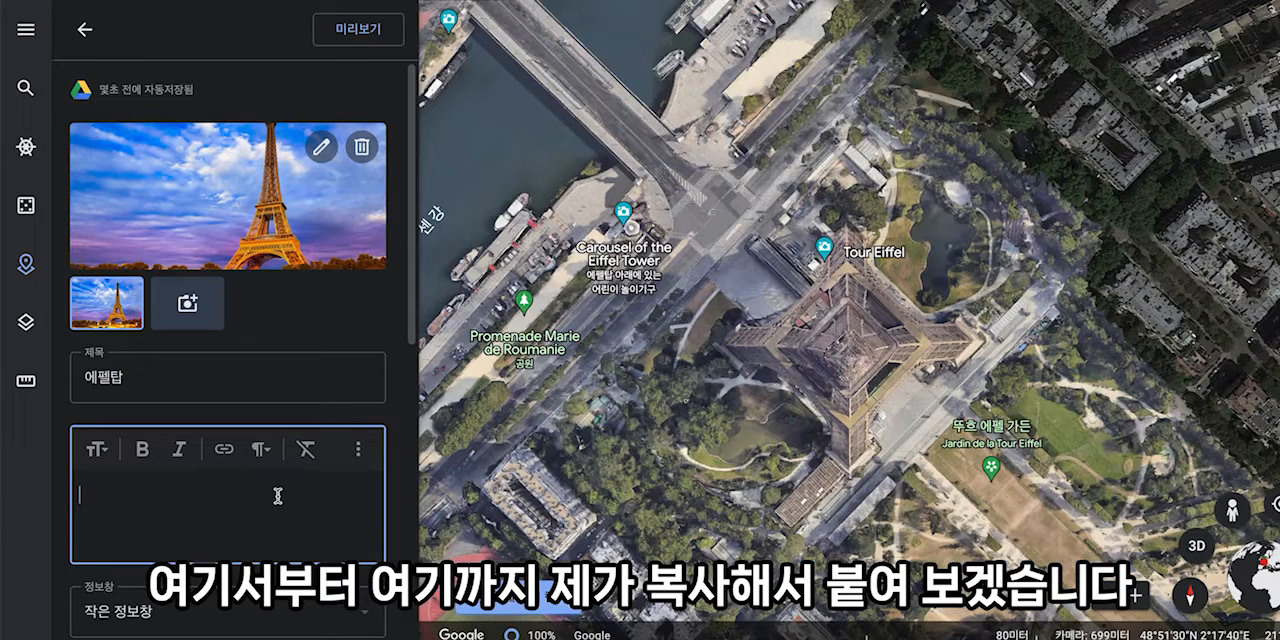
- Paste the copied Wikipedia paragraph into the 에펠탑 placemark's description and look through the pasted text
key("ctrl+v")
scroll(278, 496, "down", 3)
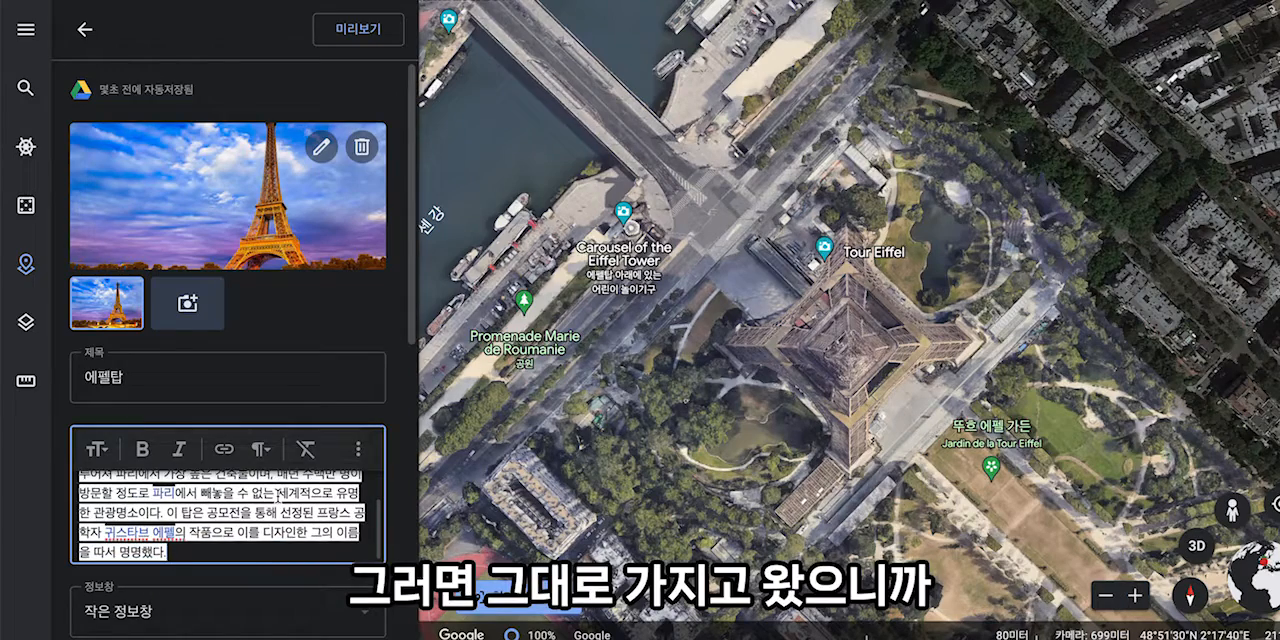
scroll(228, 515, "up", 10)
scroll(228, 515, "down", 4)
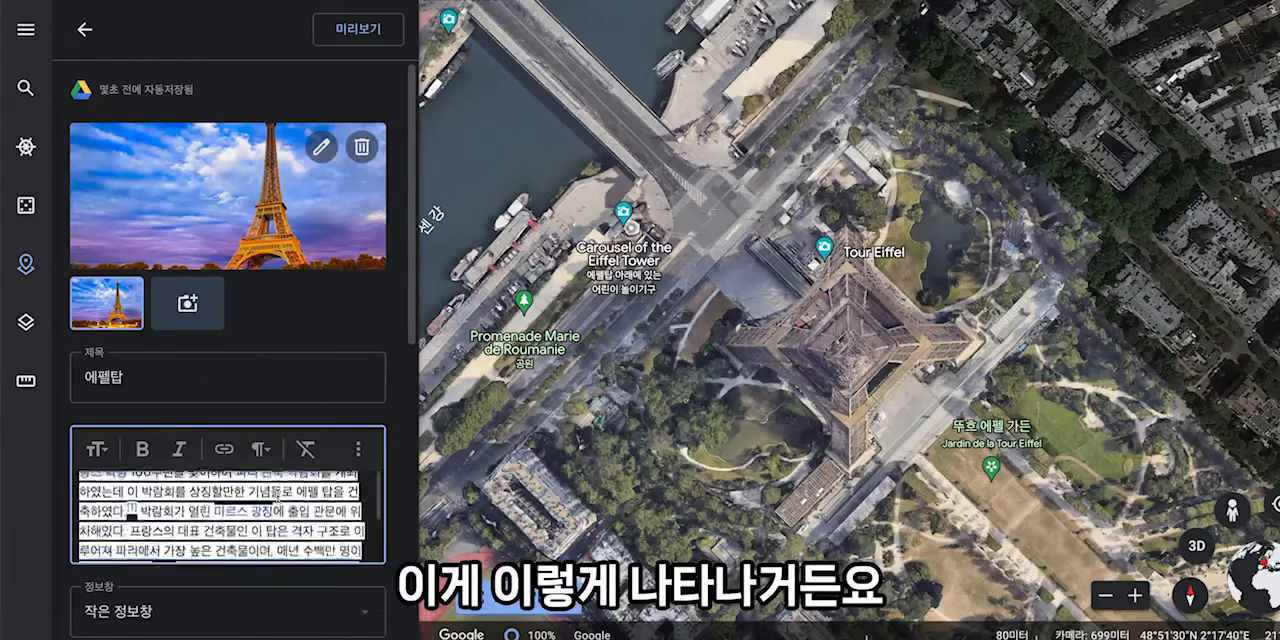
scroll(226, 541, "down", 2)
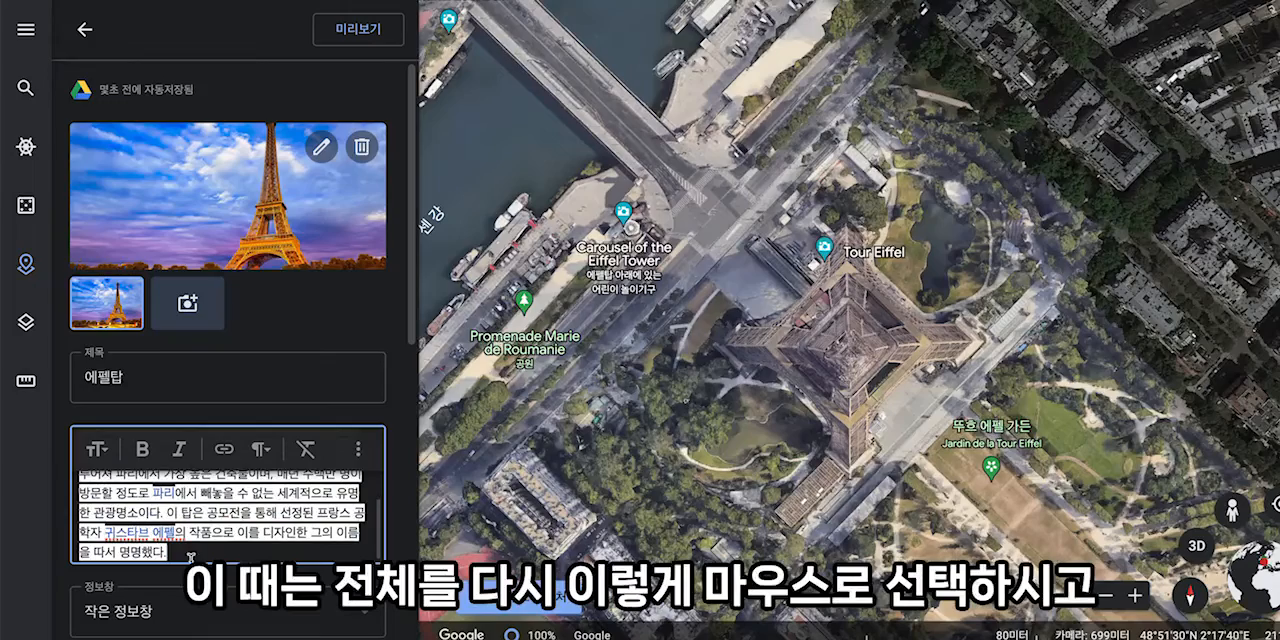
- Select the whole pasted description and remove its formatting
left_click_drag(191, 556, 80, 466)
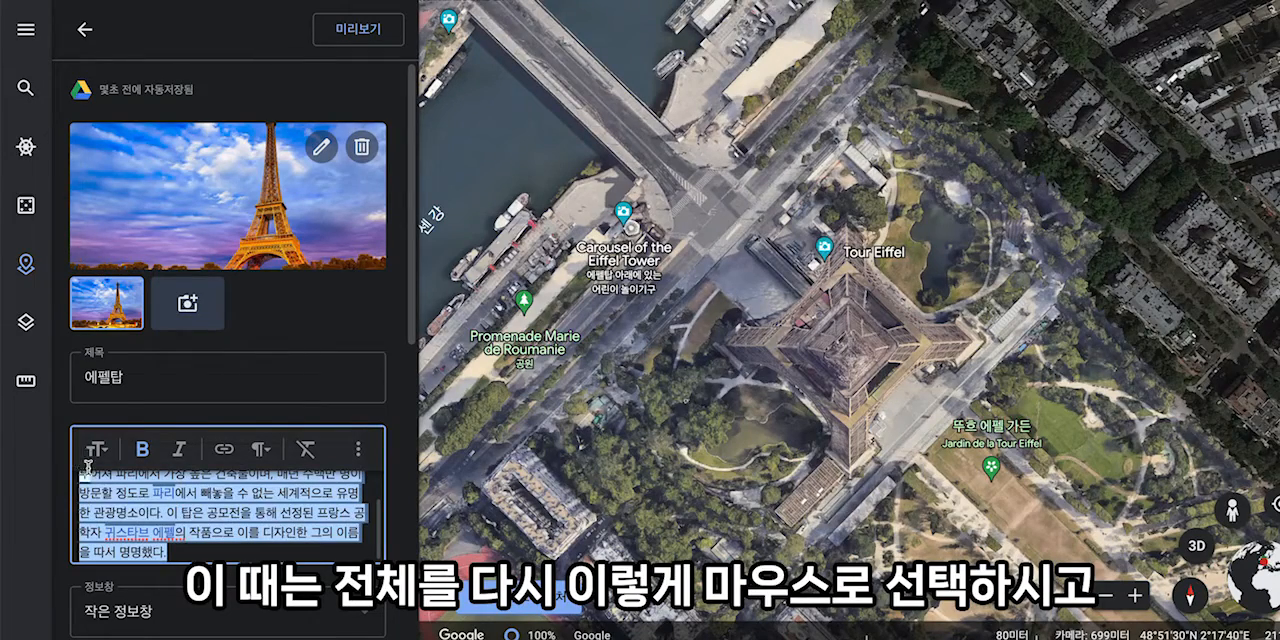
scroll(112, 503, "down", 2)
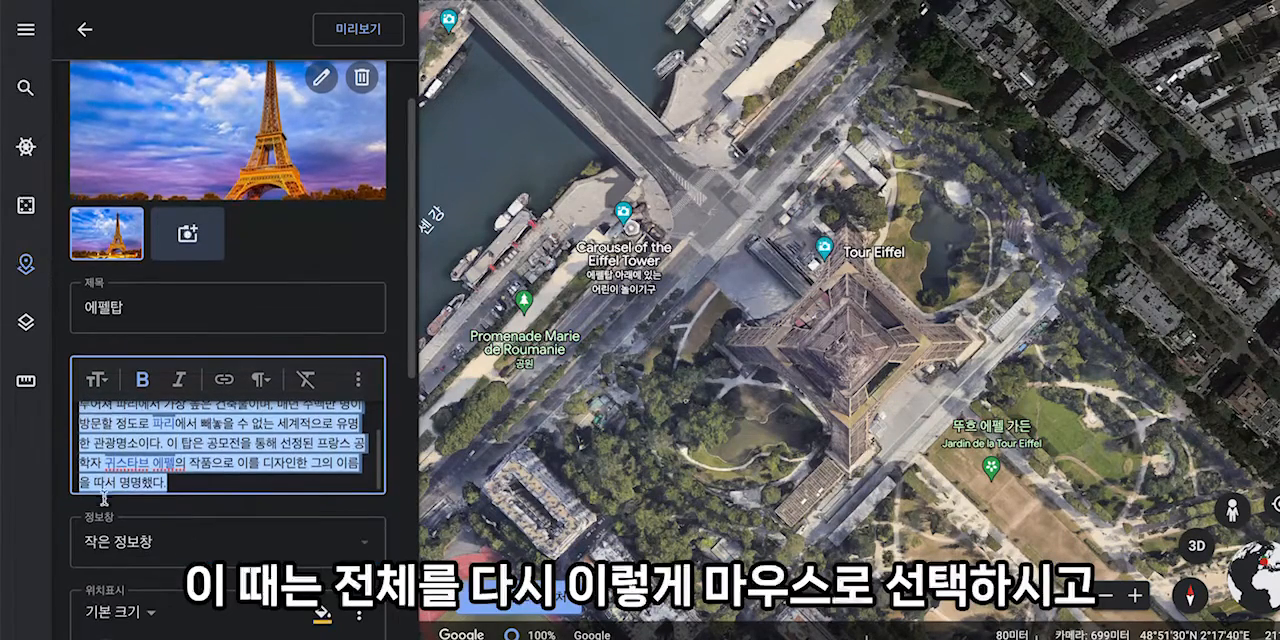
left_click_drag(237, 452, 246, 524)
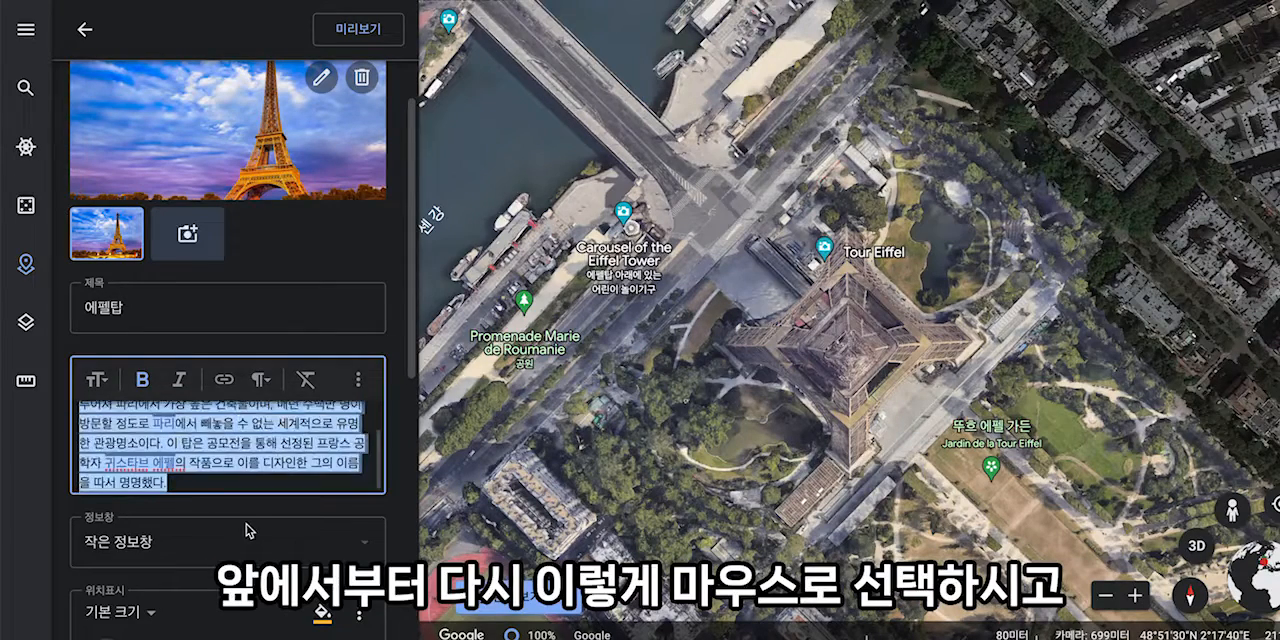
left_click(306, 386)
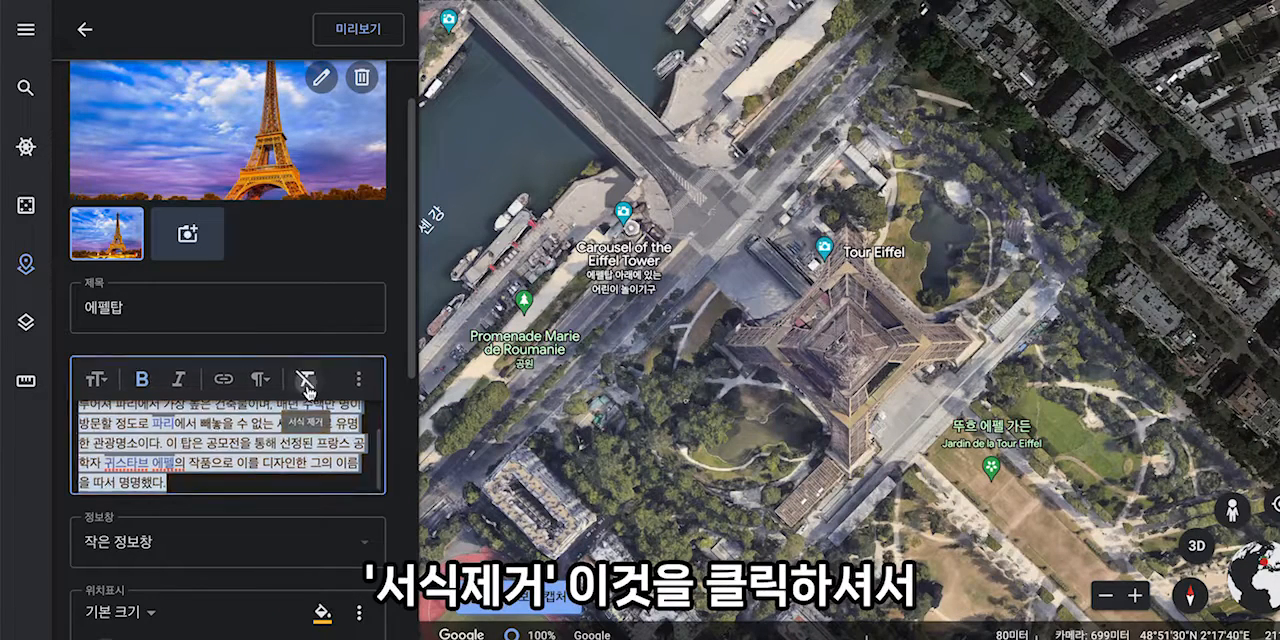
- Set the 에펠탑 placemark's info box to the large size, 큰 정보창
left_click(361, 485)
scroll(361, 485, "down", 1)
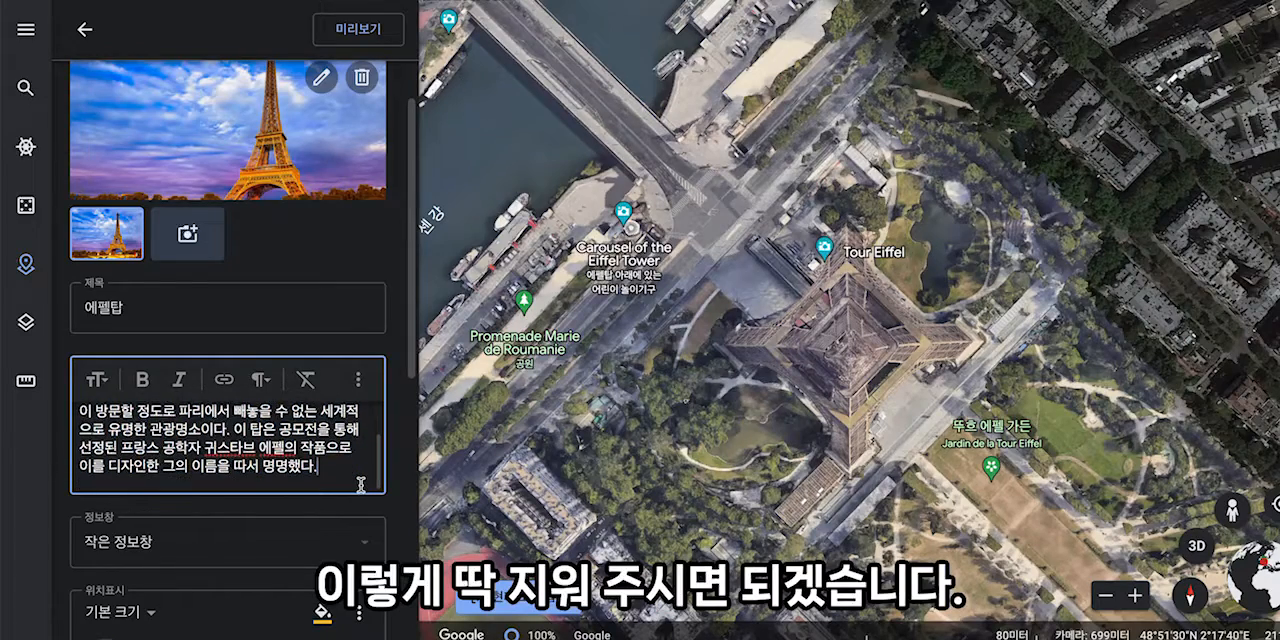
scroll(316, 512, "down", 1)
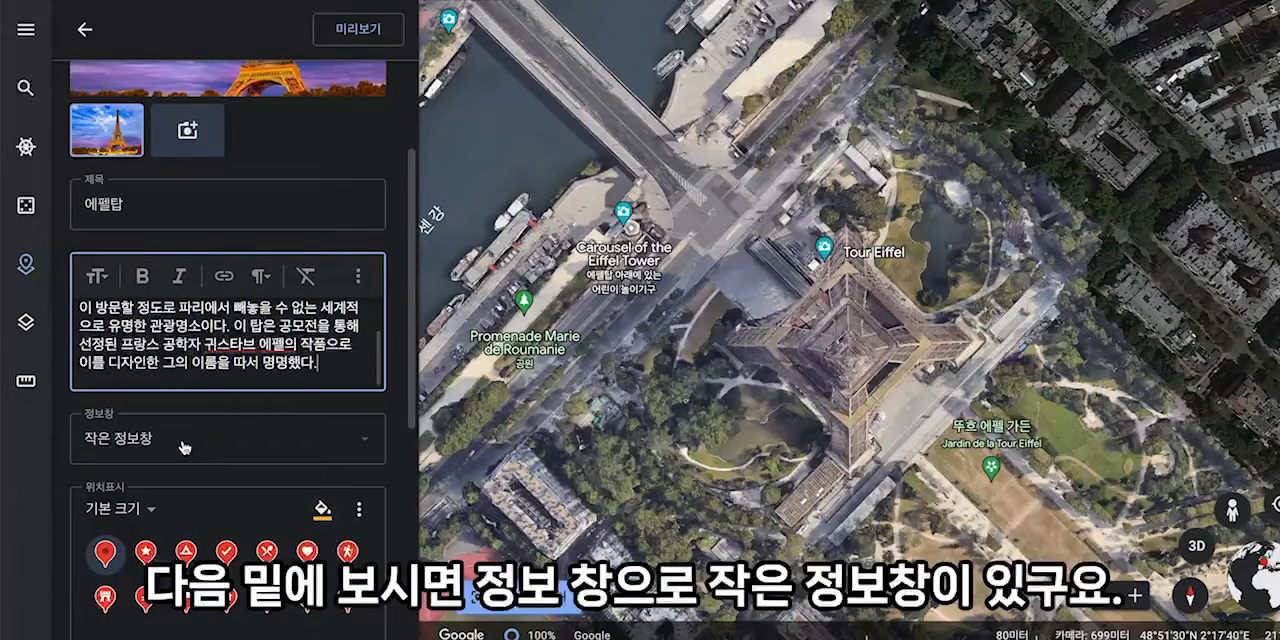
left_click(349, 446)
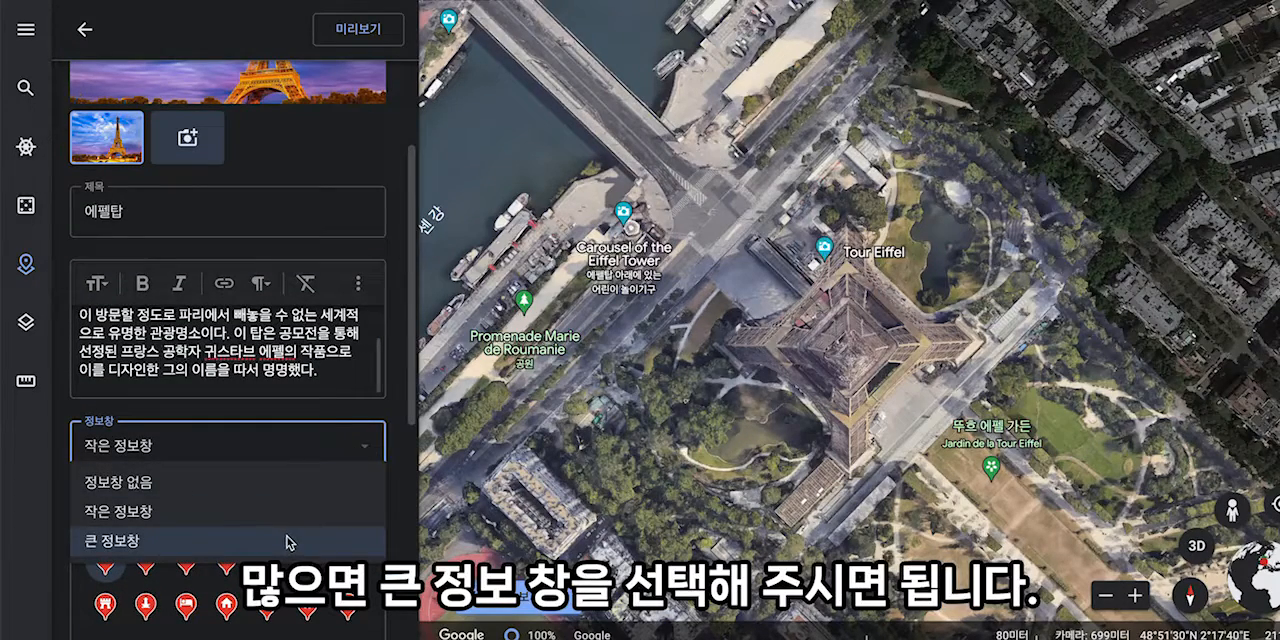
left_click(289, 543)
- Change the 에펠탑 placemark's icon colour to bright yellow
scroll(310, 488, "down", 3)
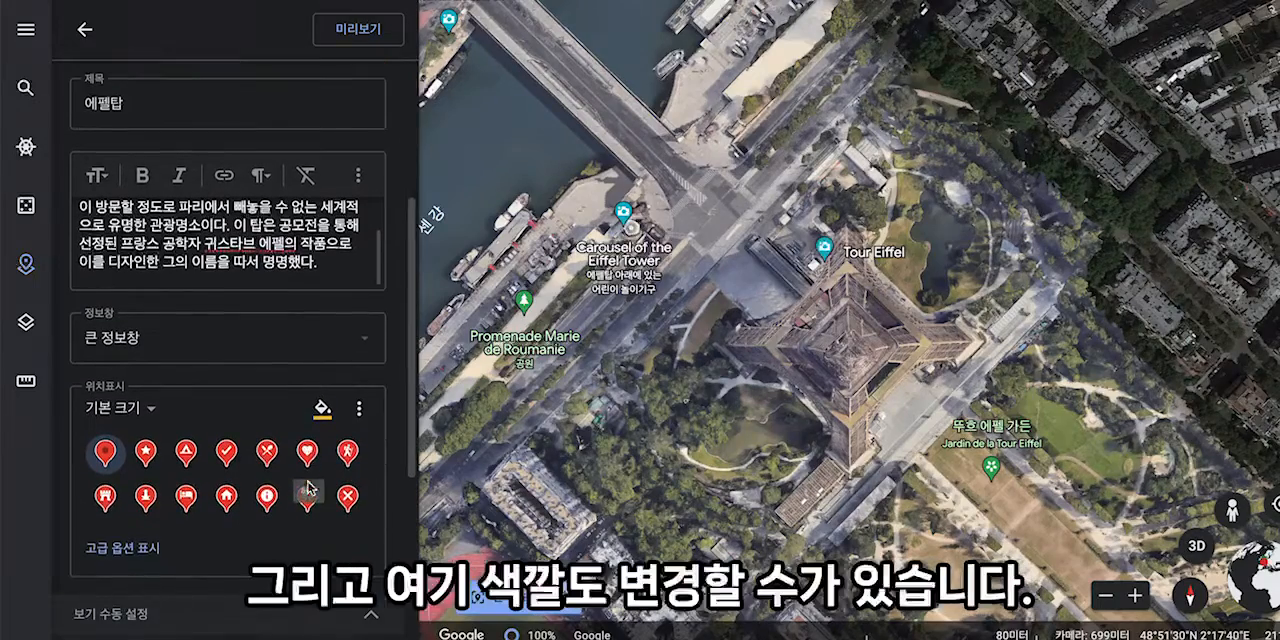
left_click(322, 410)
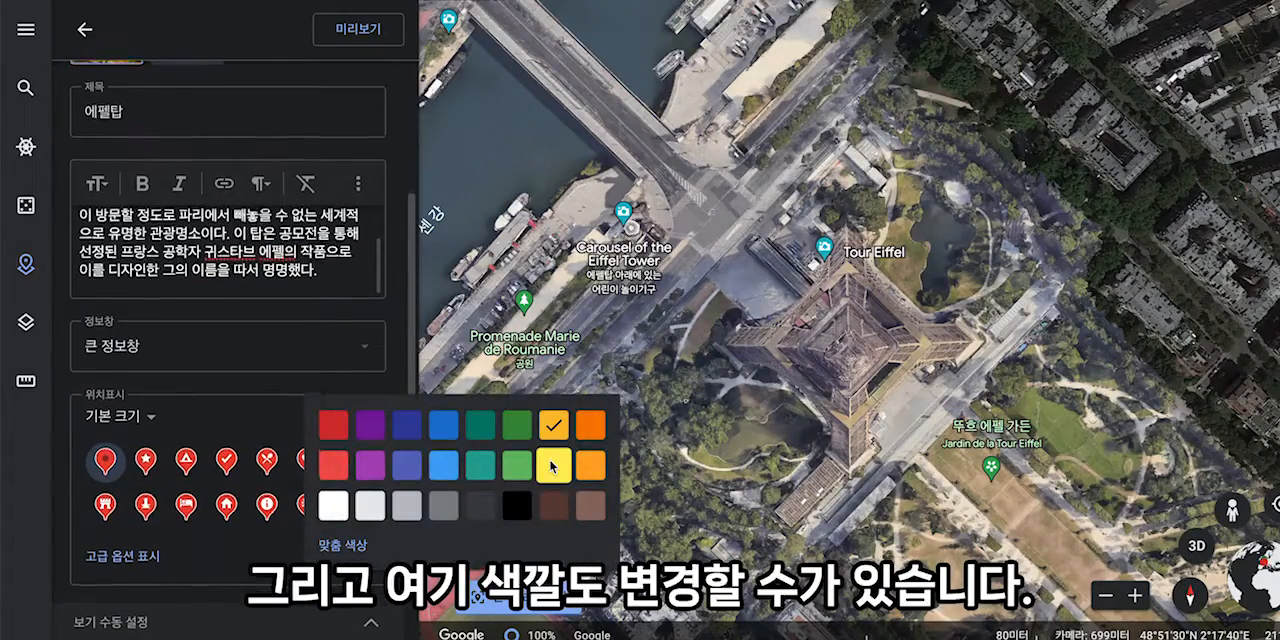
left_click(551, 465)
scroll(330, 460, "down", 4)
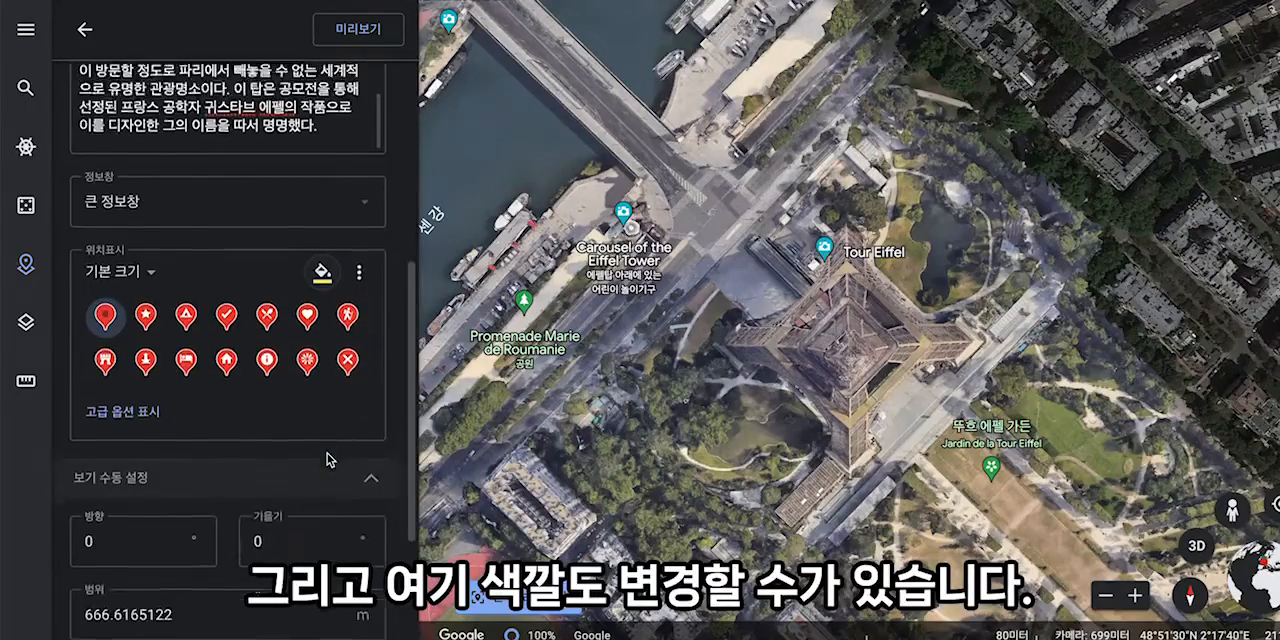
- Preview the 에펠탑 placemark with its photo and description, and return to the project's overview
scroll(330, 460, "down", 4)
scroll(328, 452, "up", 4)
scroll(327, 453, "up", 5)
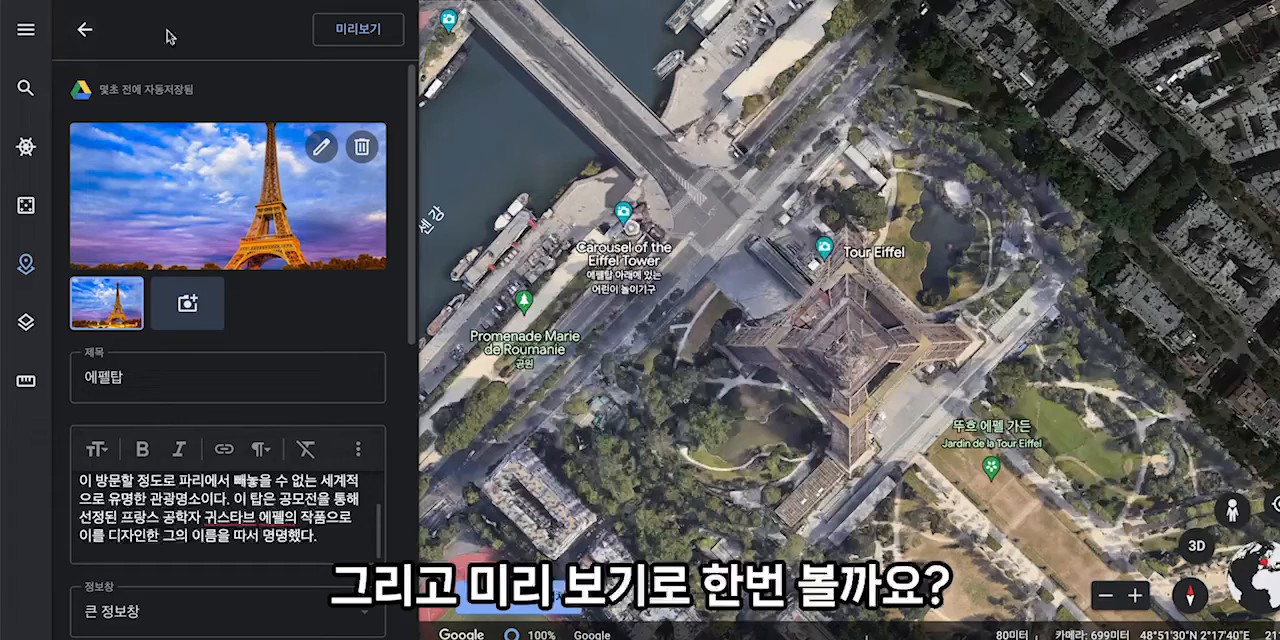
left_click(368, 32)
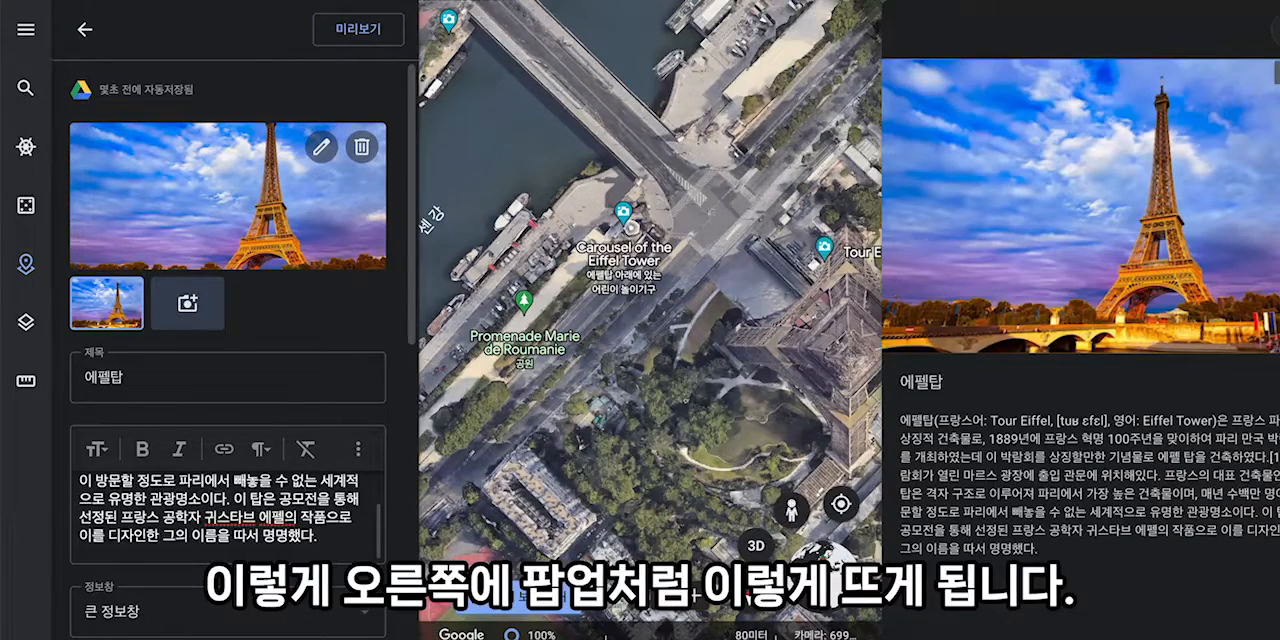
left_click(85, 29)
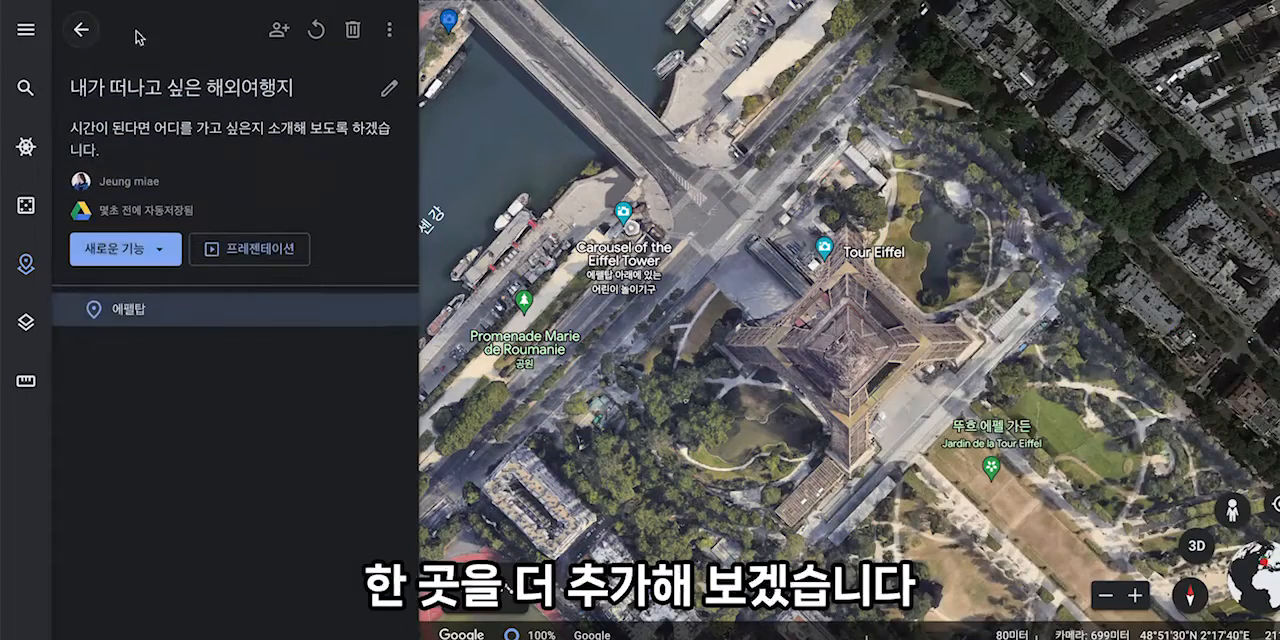
- Search for 스페인 가우디 성당 as a new project place and add the found 사그라다 파밀리아 to the project
left_click(141, 248)
left_click(147, 264)
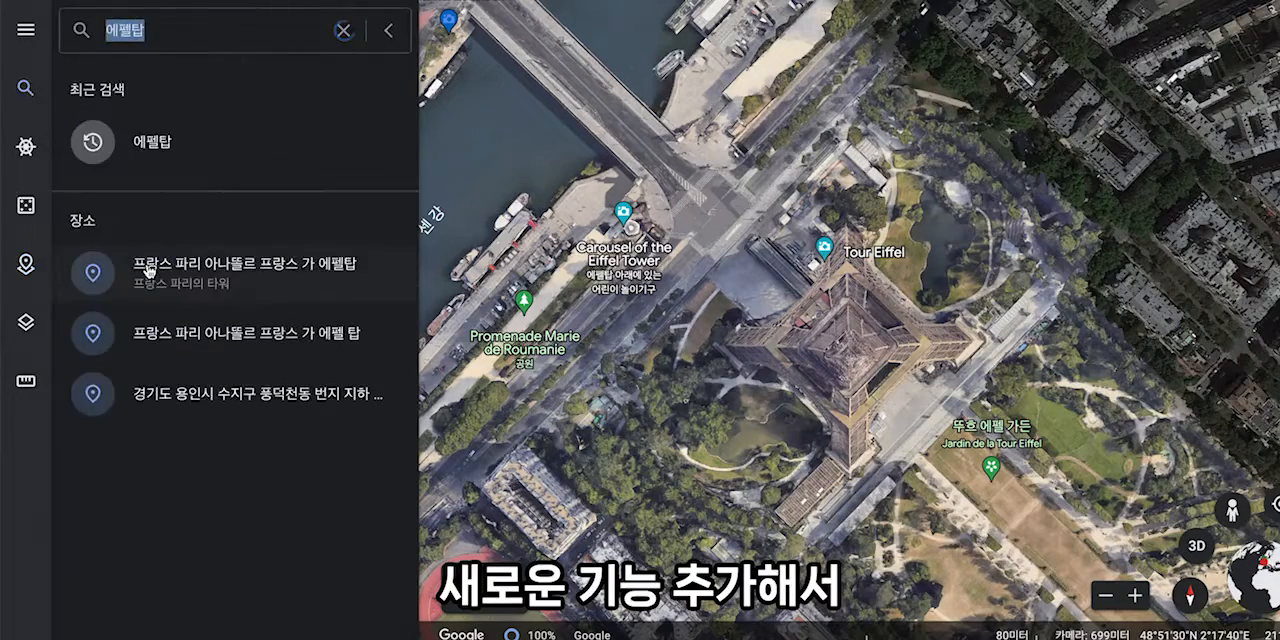
type("스페이ㄴ 가우")
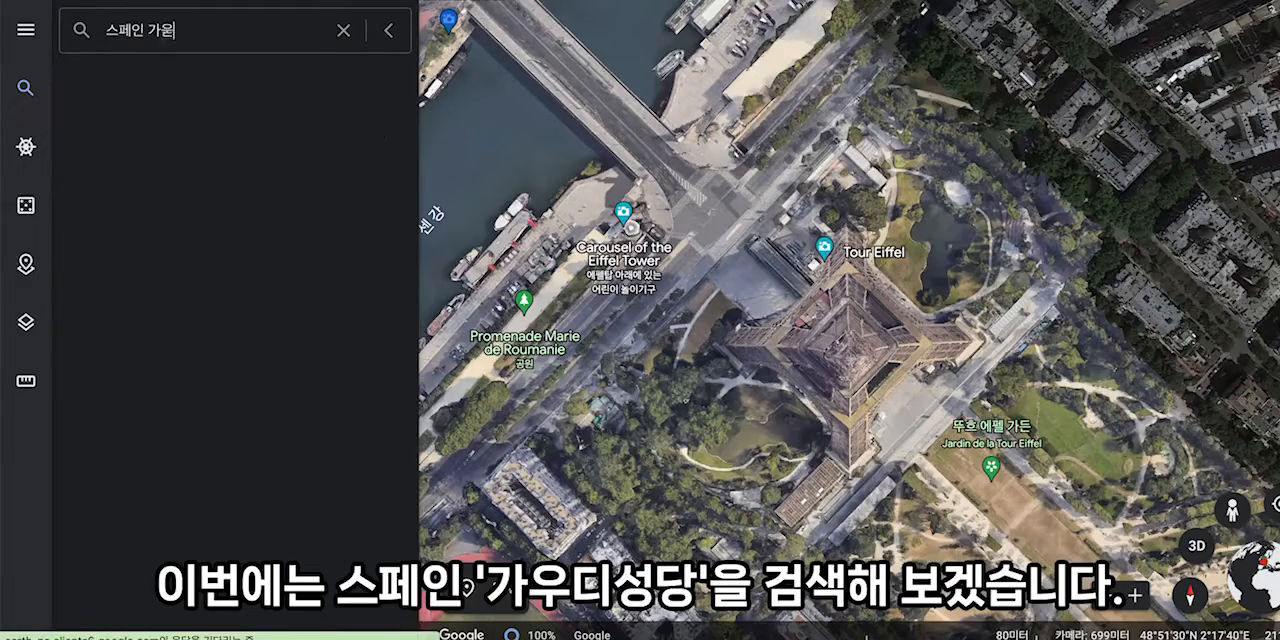
type("디 성당")
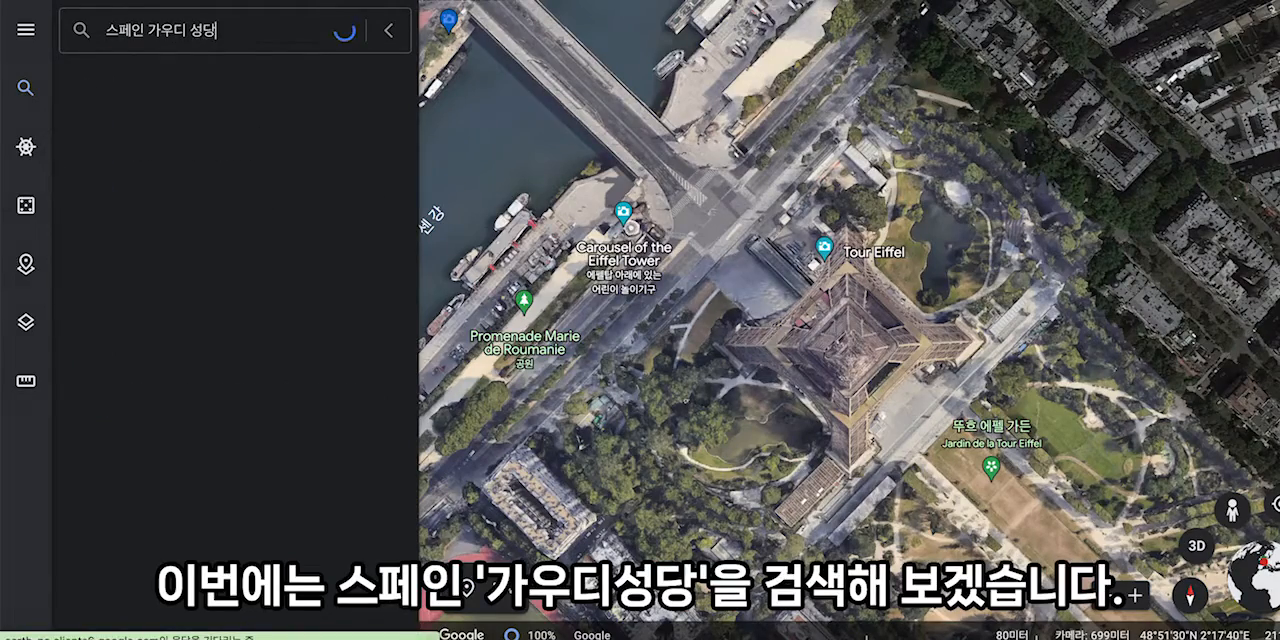
key("Return")
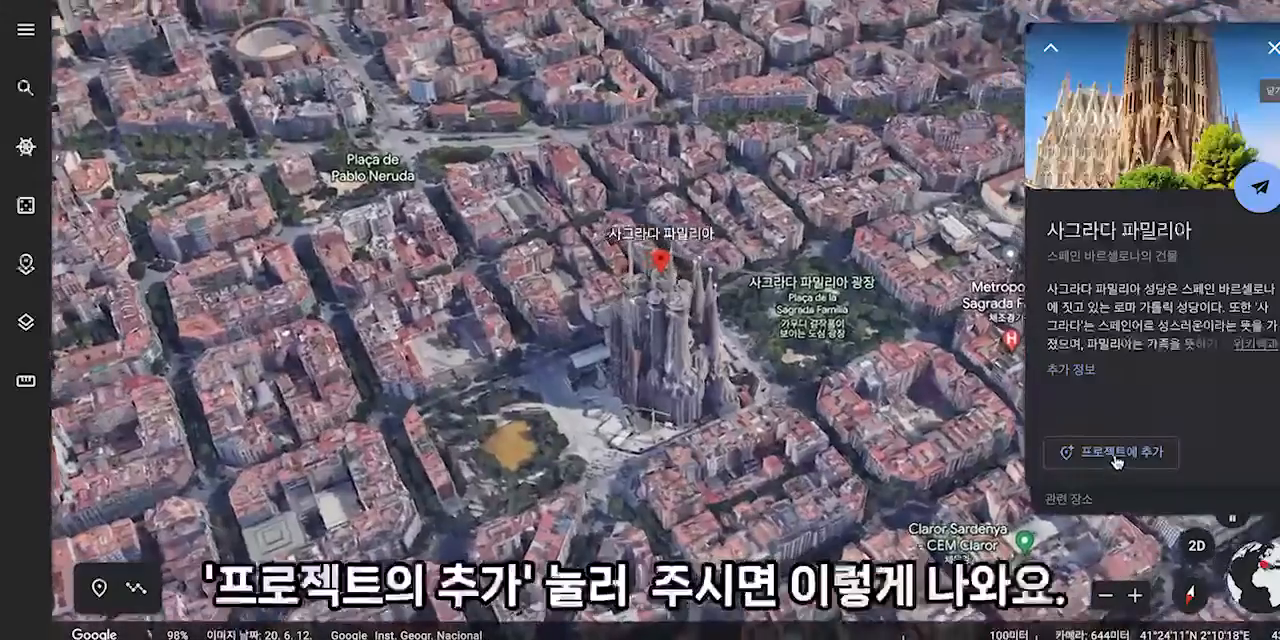
left_click(1116, 455)
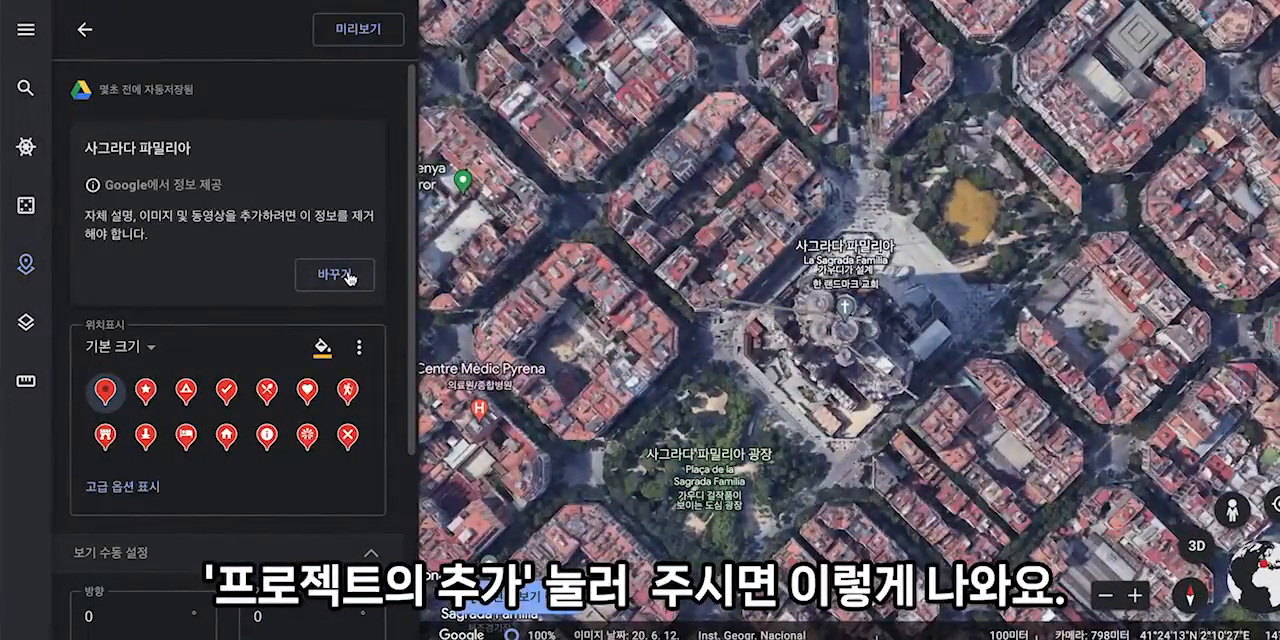
- Replace the placemark's Google-provided information with custom content and insert the fifth photo from a Google image search for 가우디 대성당
left_click(349, 276)
left_click(228, 197)
left_click_drag(369, 185, 209, 185)
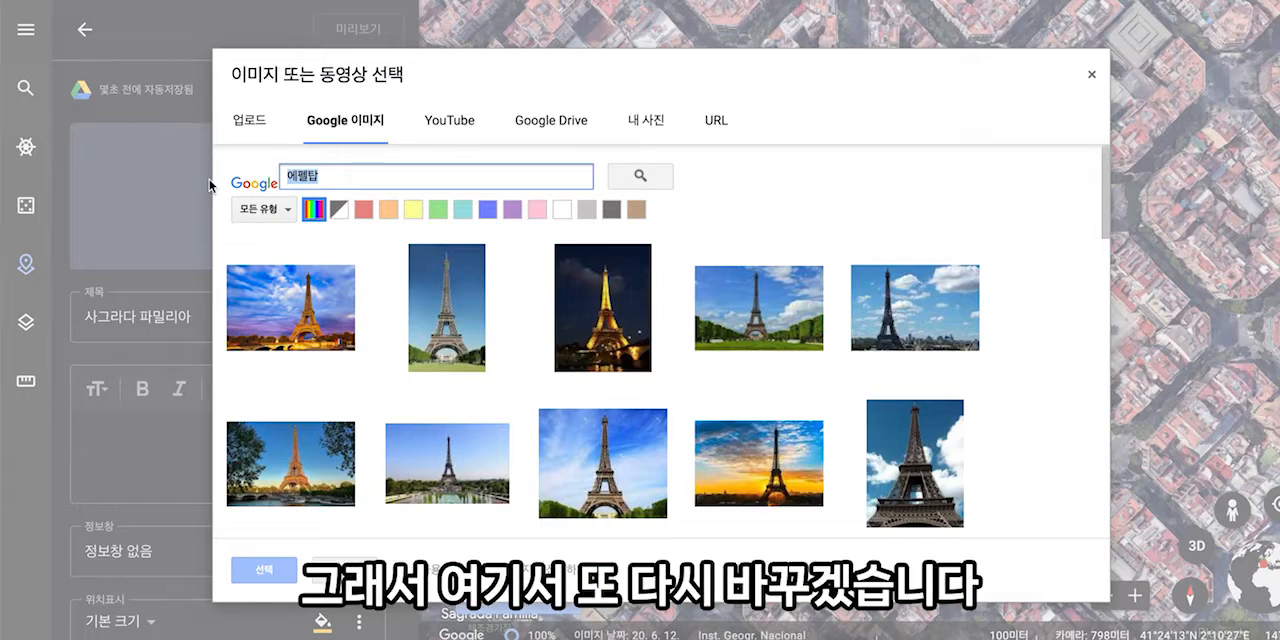
type("가우디")
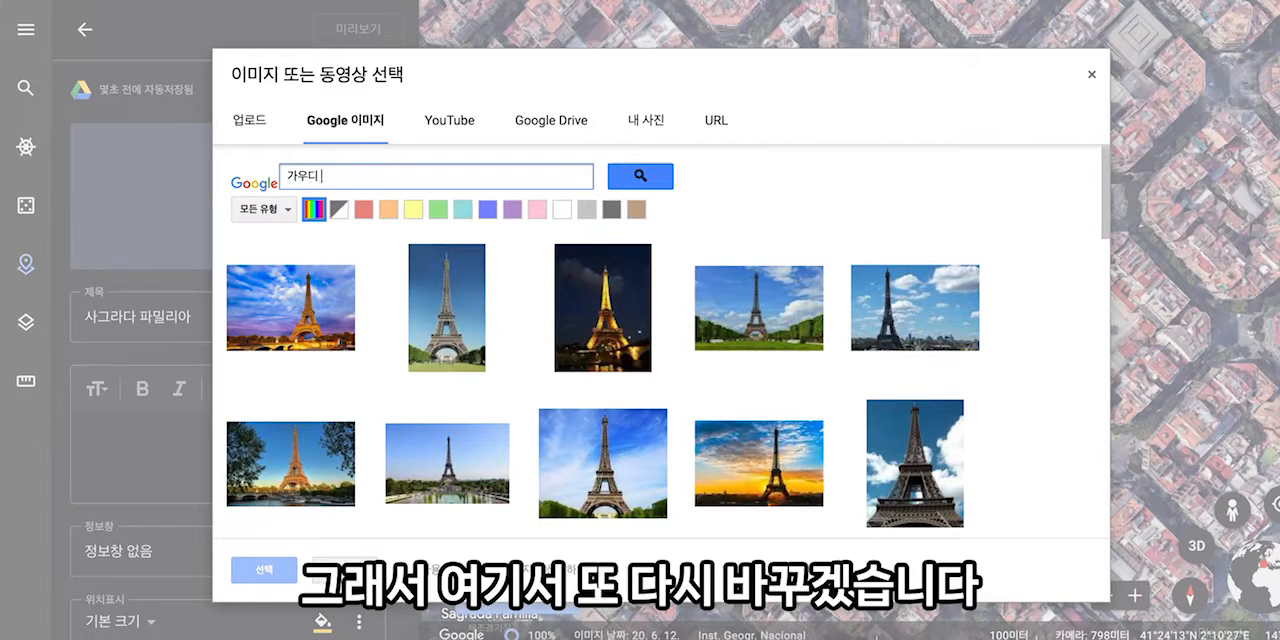
type(" 대성당")
key("Return")
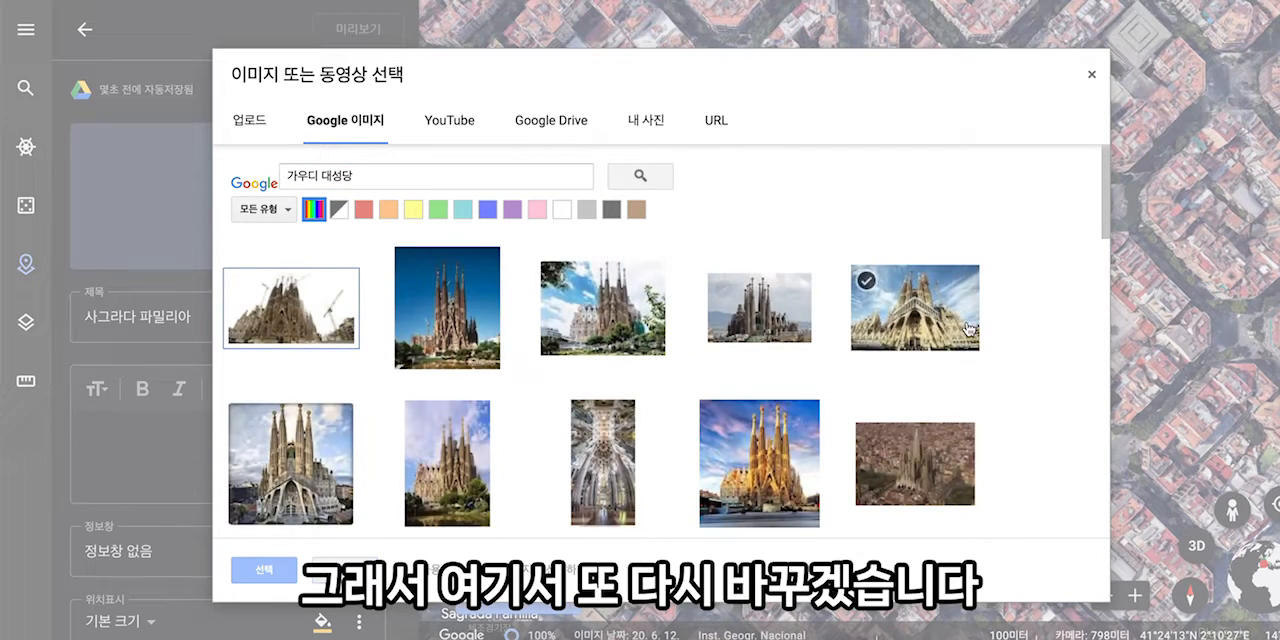
left_click(942, 330)
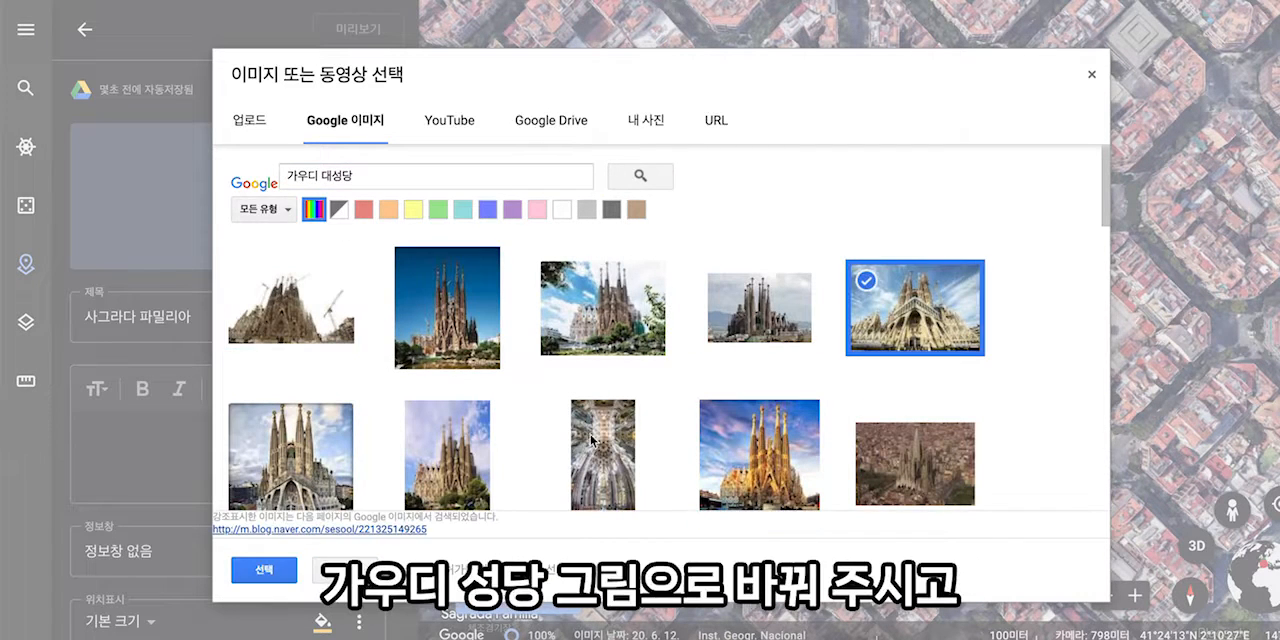
left_click(285, 569)
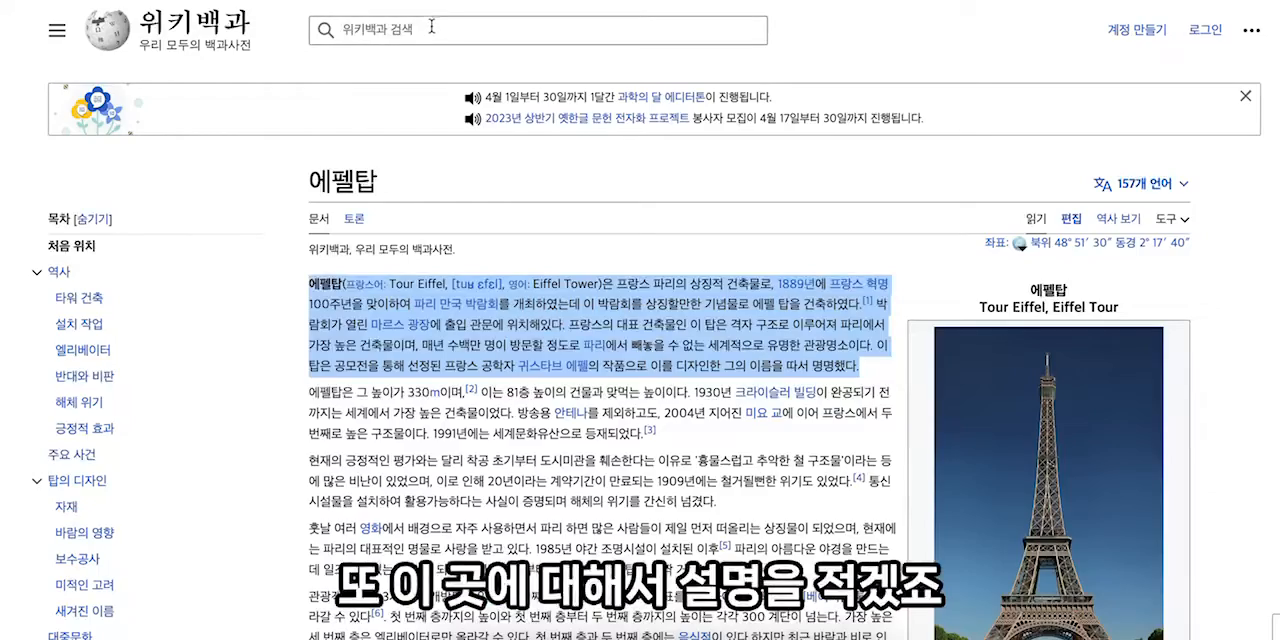
- Paste the Korean Wikipedia introduction of 사그라다 파밀리아 into the placemark's description and remove its formatting
left_click(432, 27)
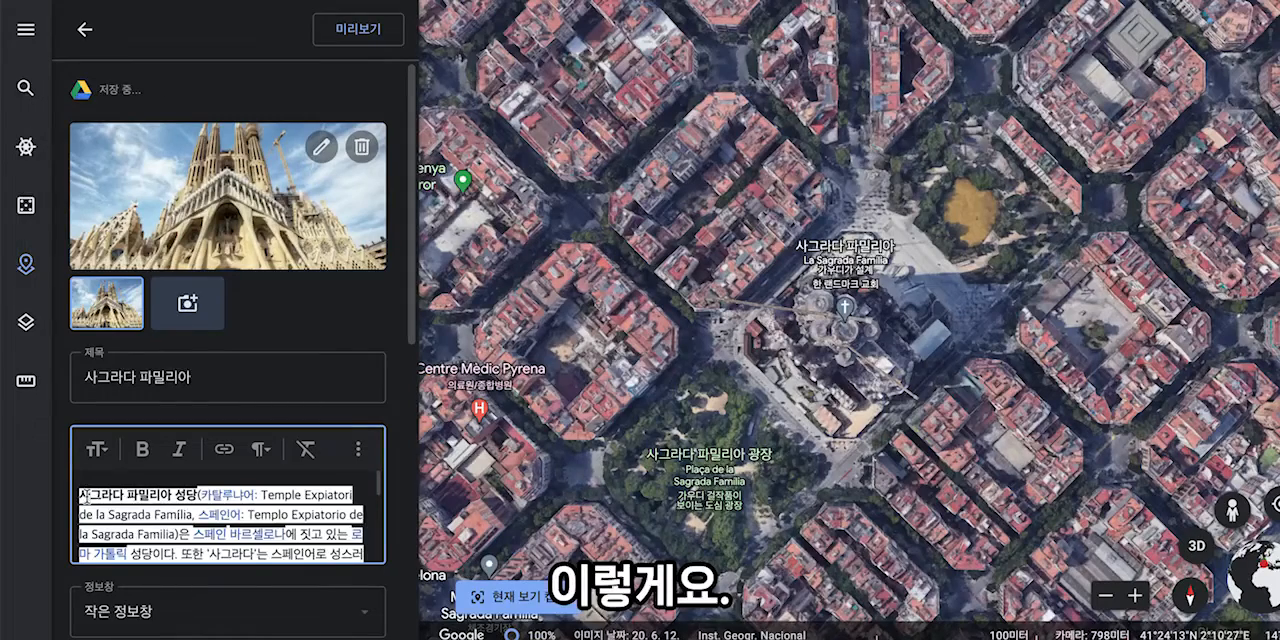
left_click_drag(85, 494, 300, 578)
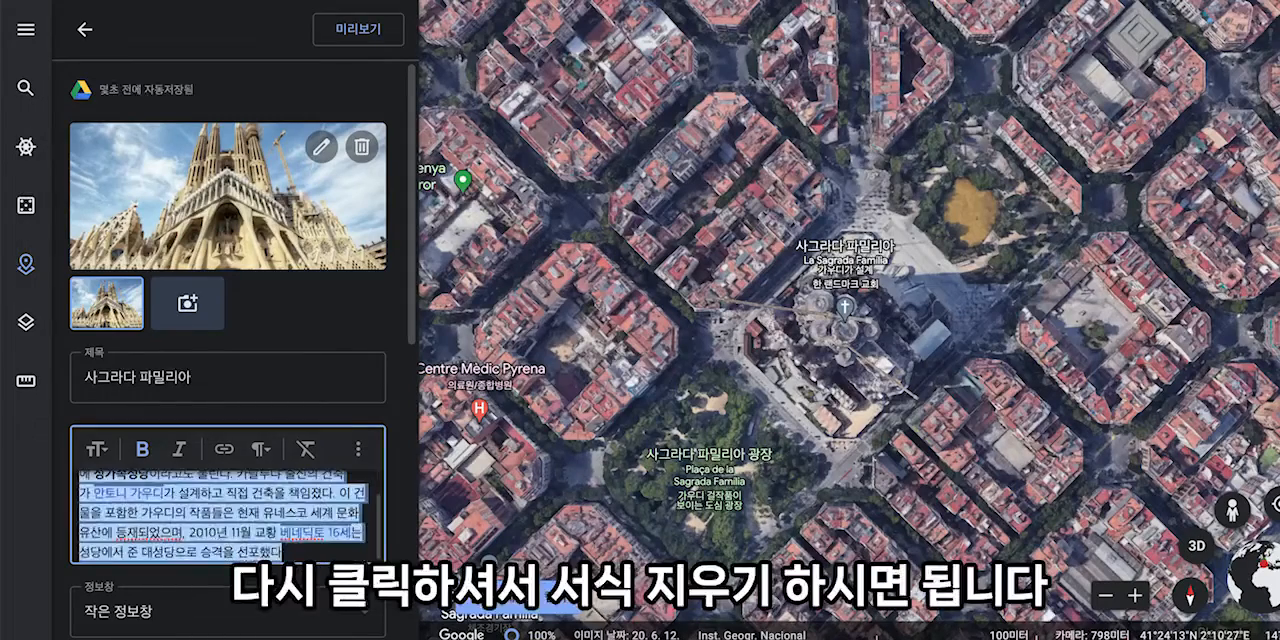
left_click(308, 458)
scroll(380, 340, "down", 2)
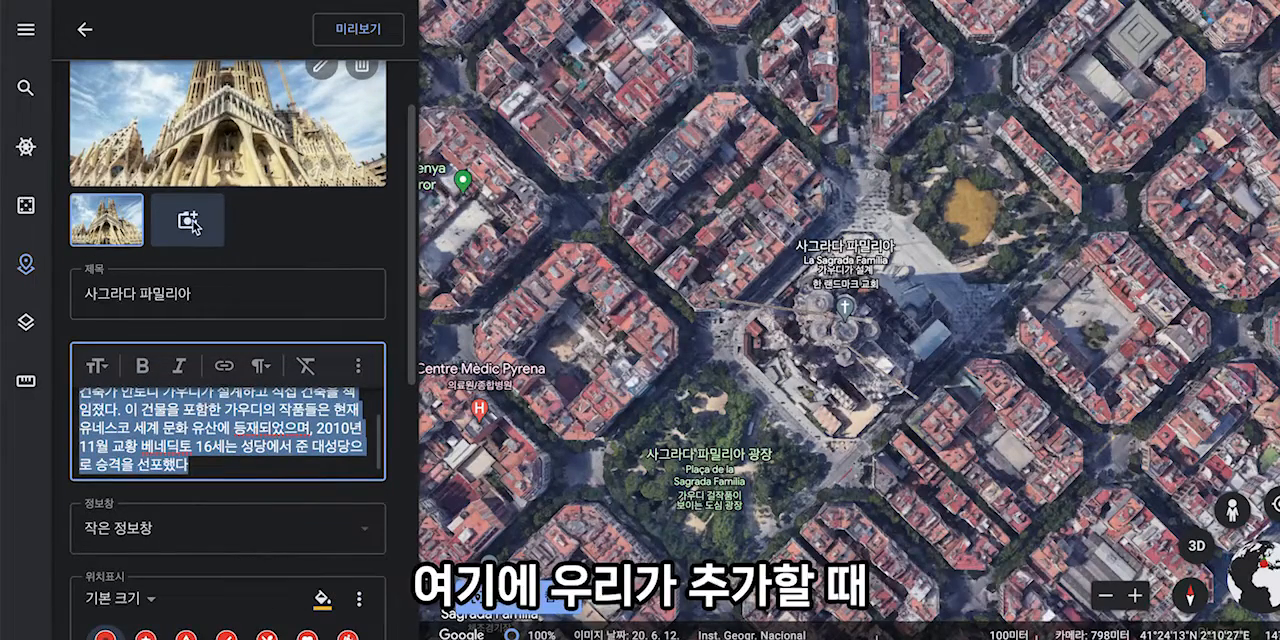
- Add the first video from a YouTube search for 가우디 대성당 to the 사그라다 파밀리아 placemark's media
scroll(305, 234, "up", 1)
left_click(187, 277)
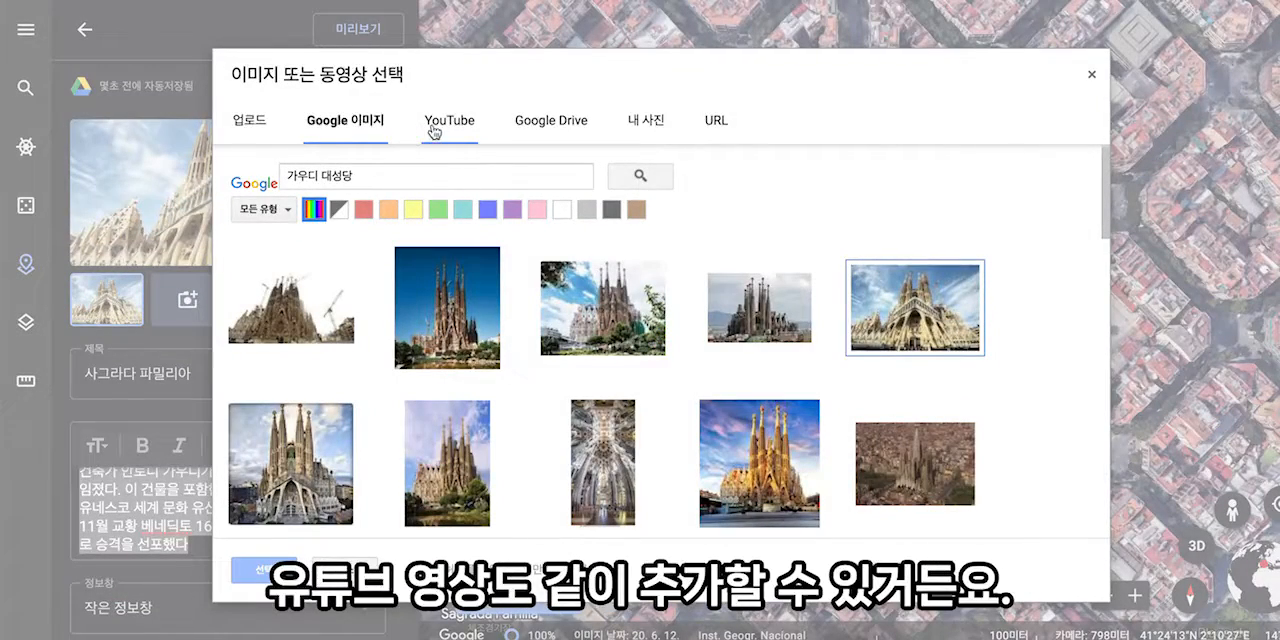
left_click(452, 128)
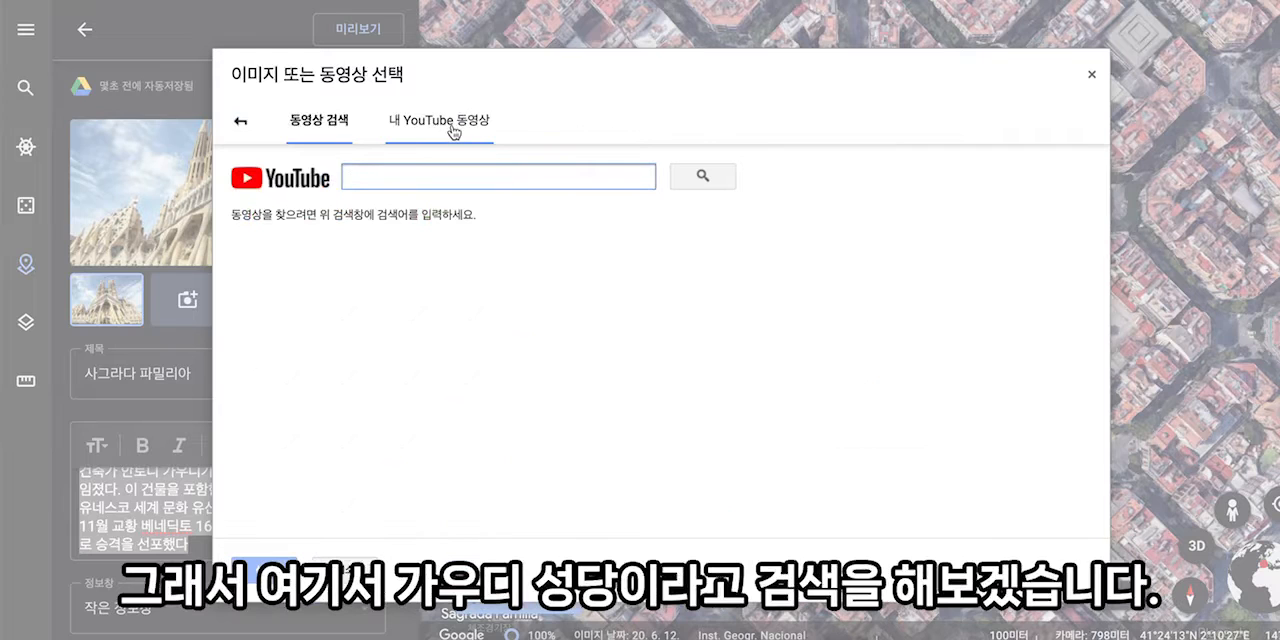
type("가우")
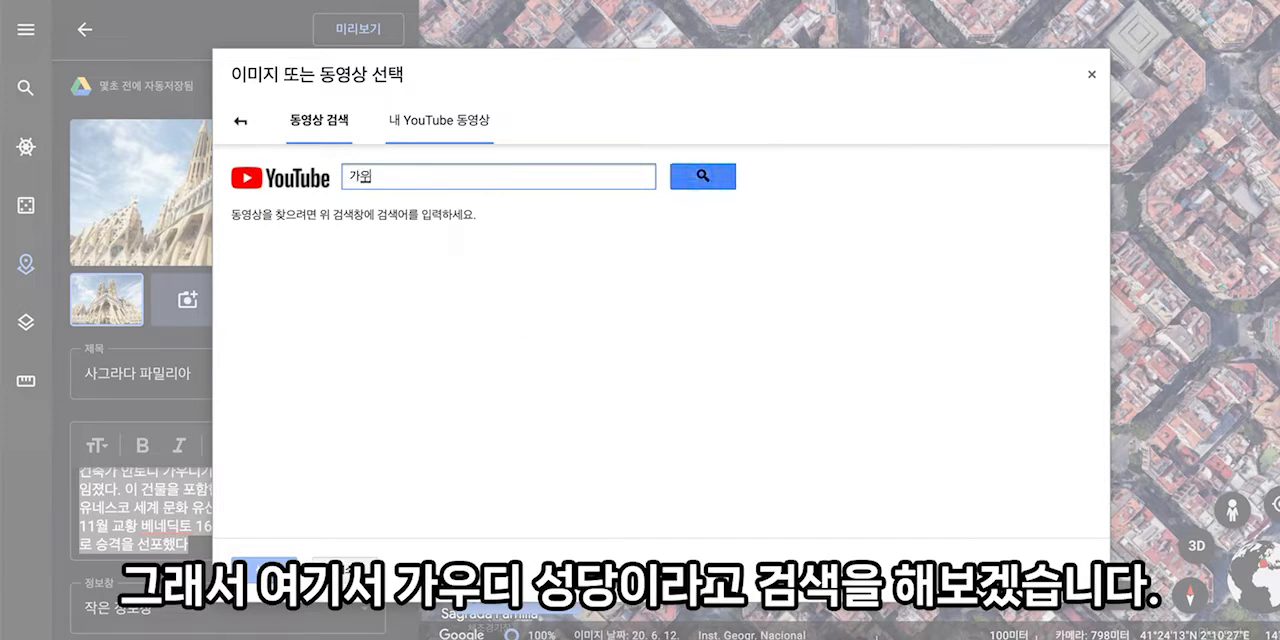
type("디 대성당")
left_click(658, 337)
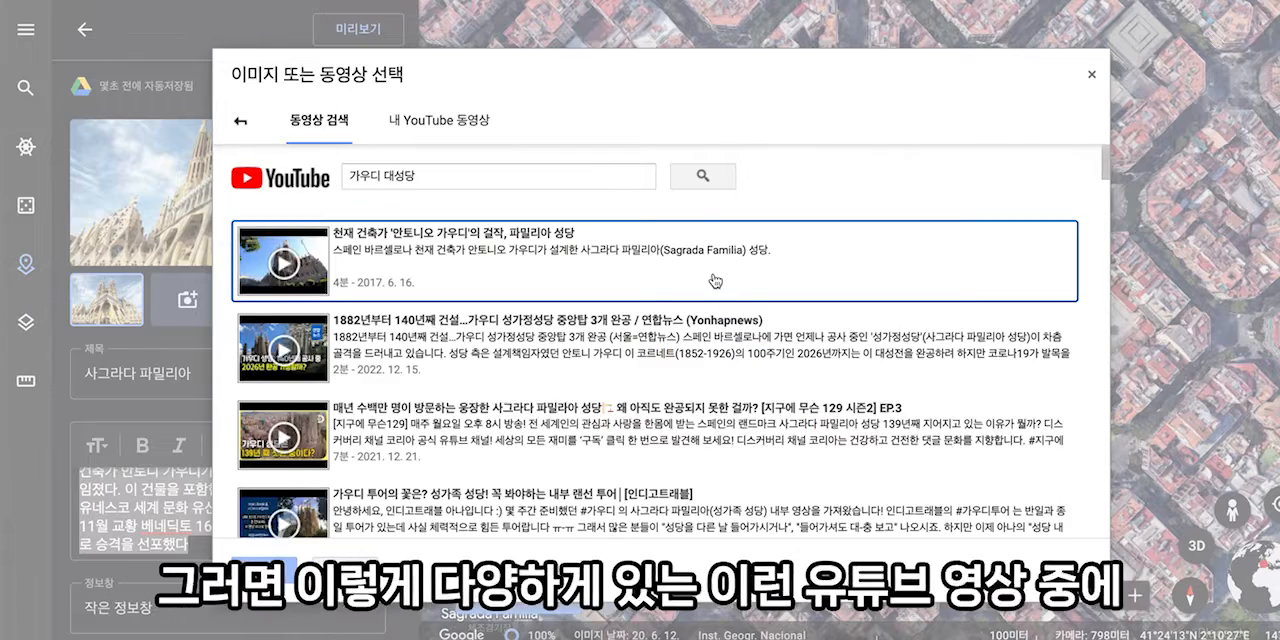
scroll(612, 446, "down", 4)
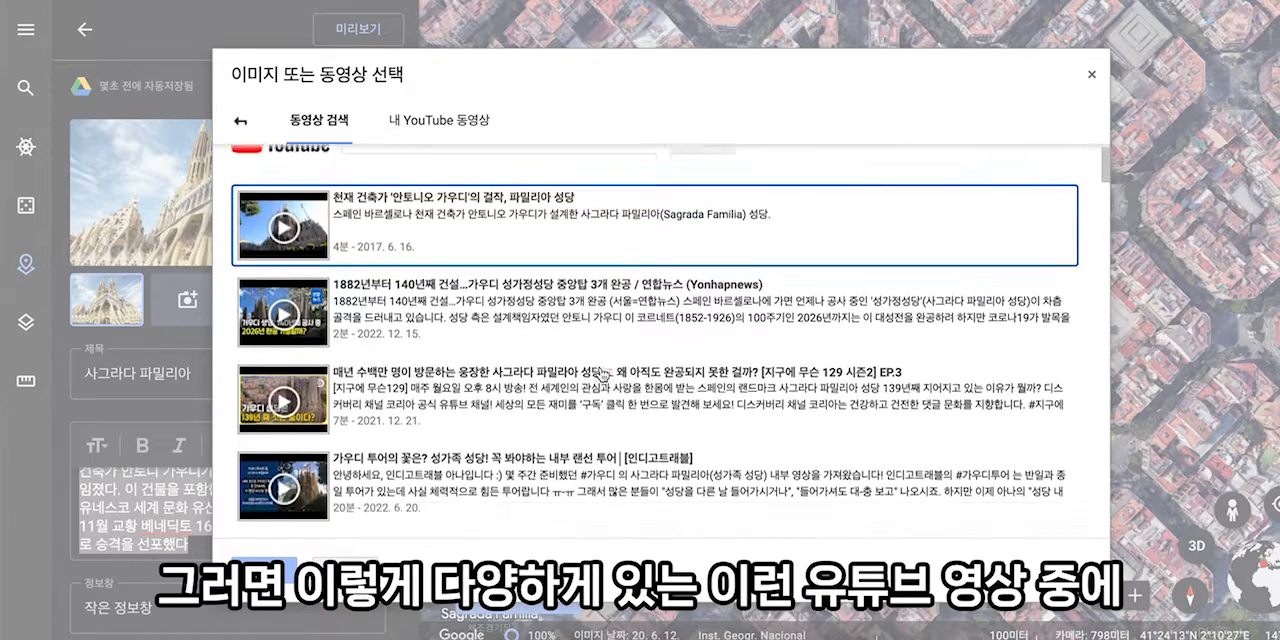
scroll(601, 375, "up", 3)
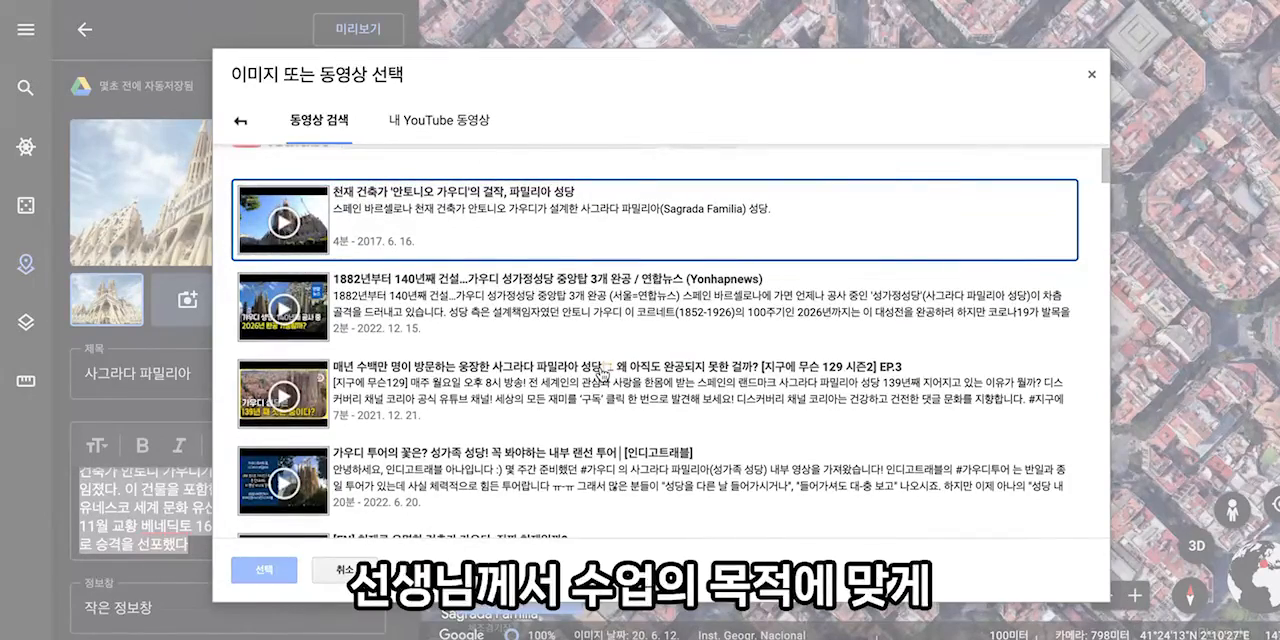
left_click(461, 187)
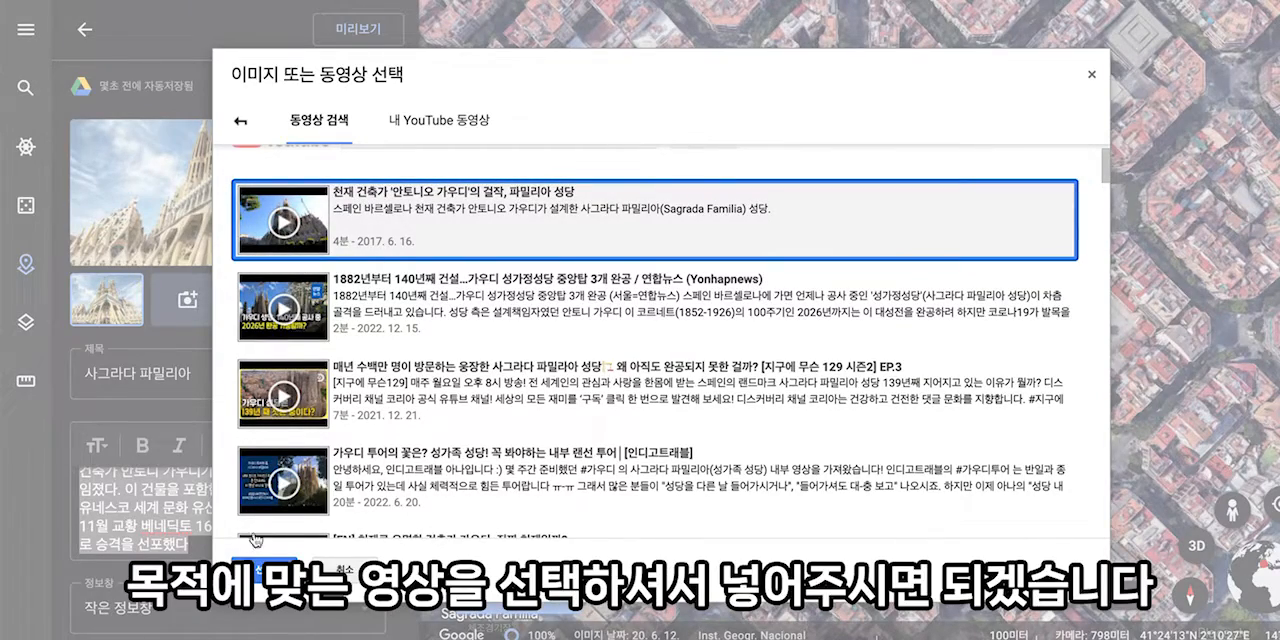
left_click(263, 571)
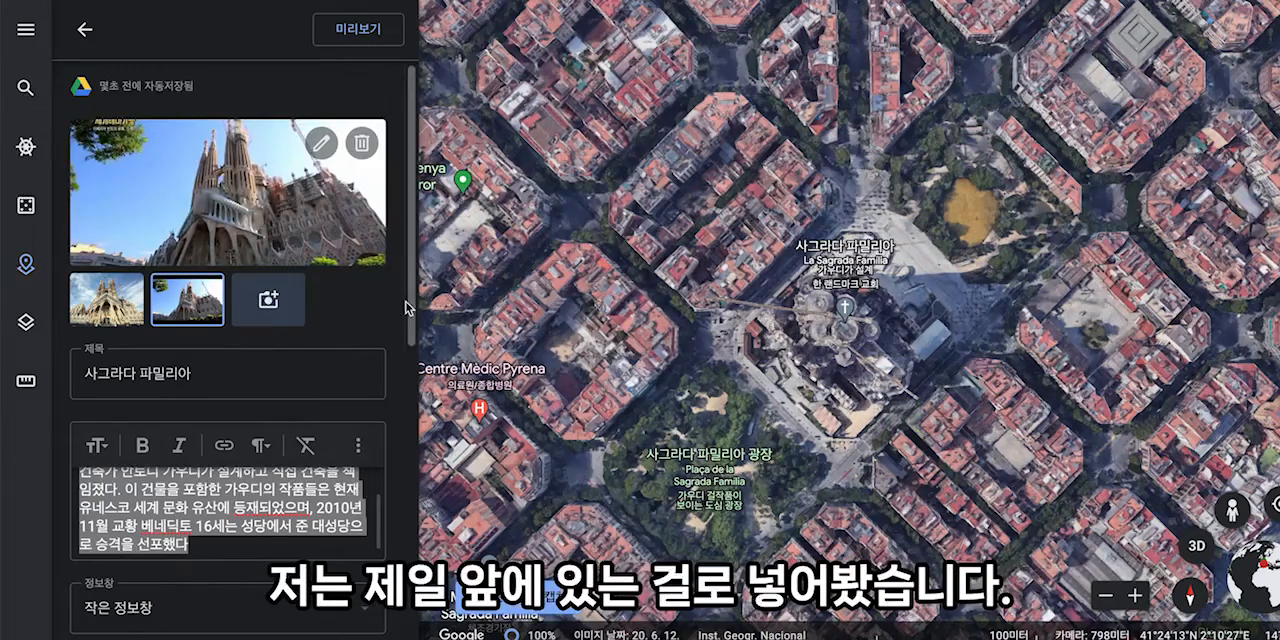
- Preview the 사그라다 파밀리아 placemark, look through its description and advance from the photo to the video
scroll(350, 308, "down", 2)
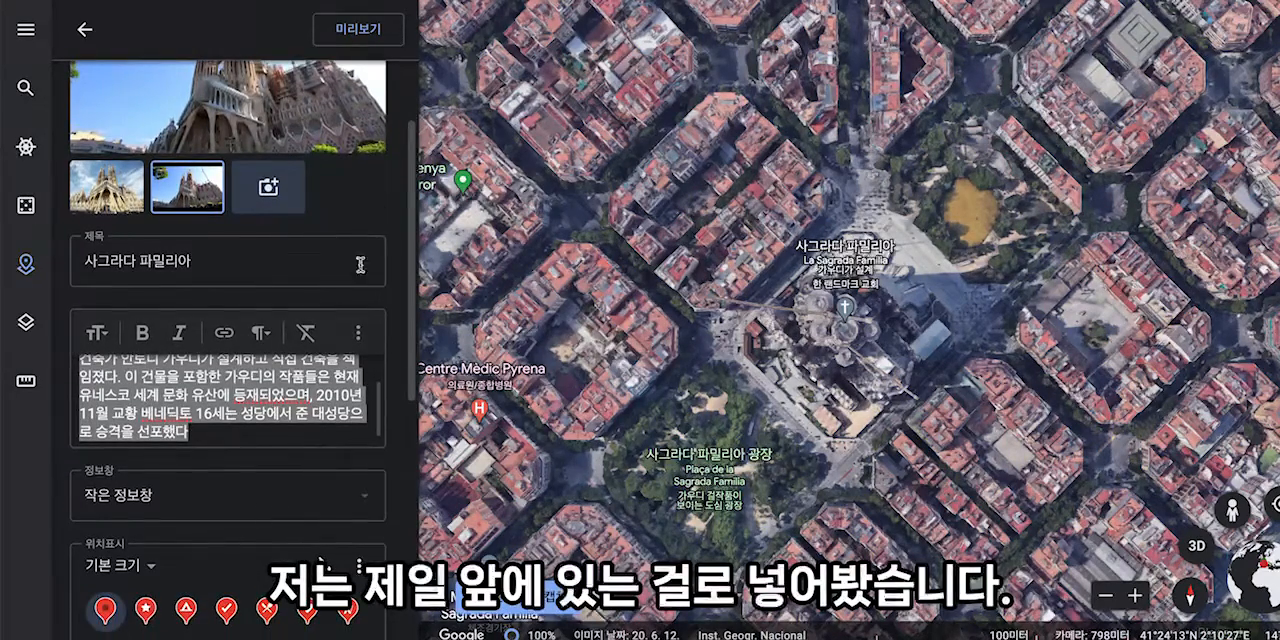
left_click(357, 31)
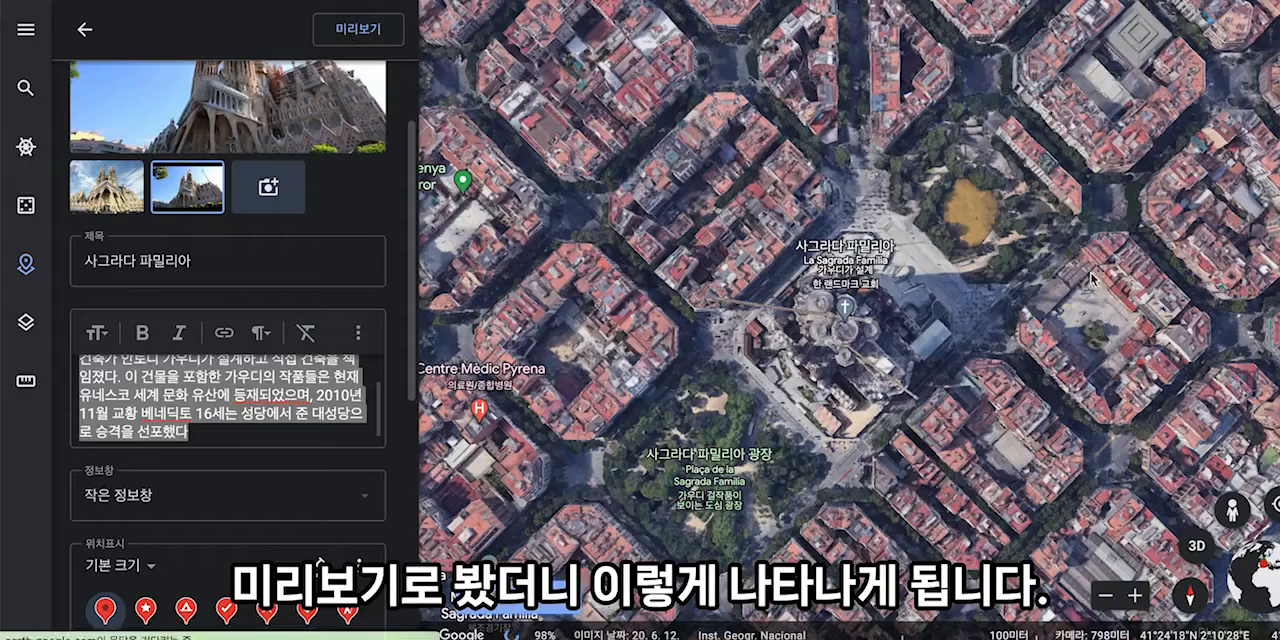
scroll(1103, 350, "down", 2)
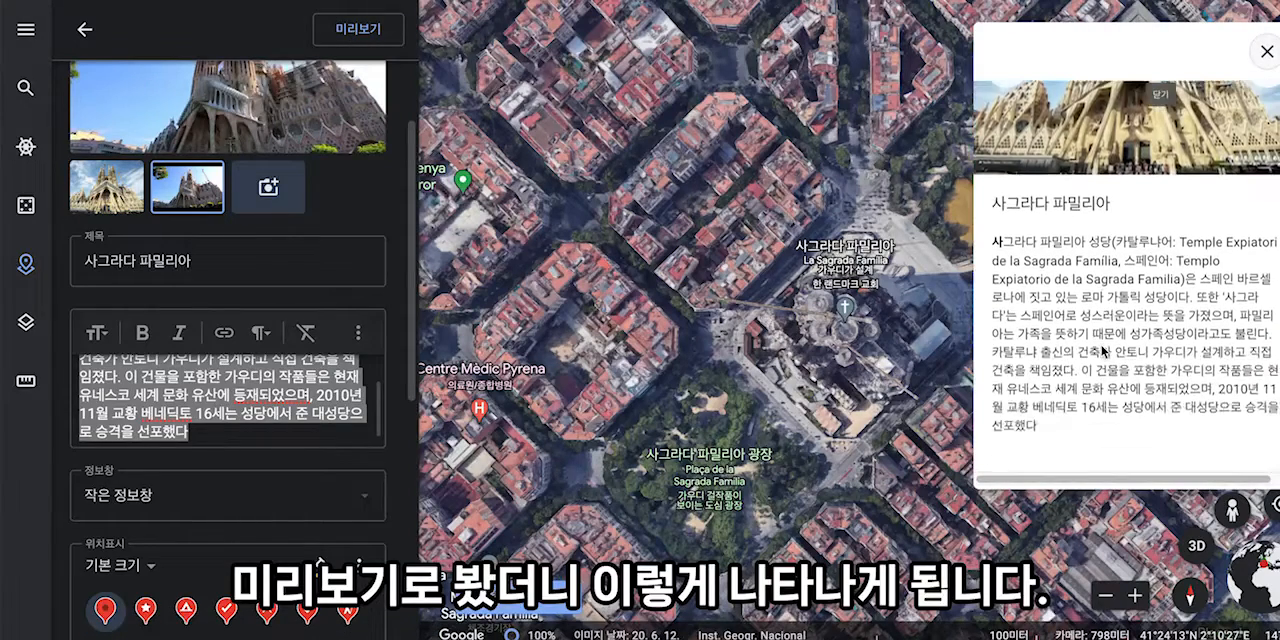
scroll(1103, 350, "up", 2)
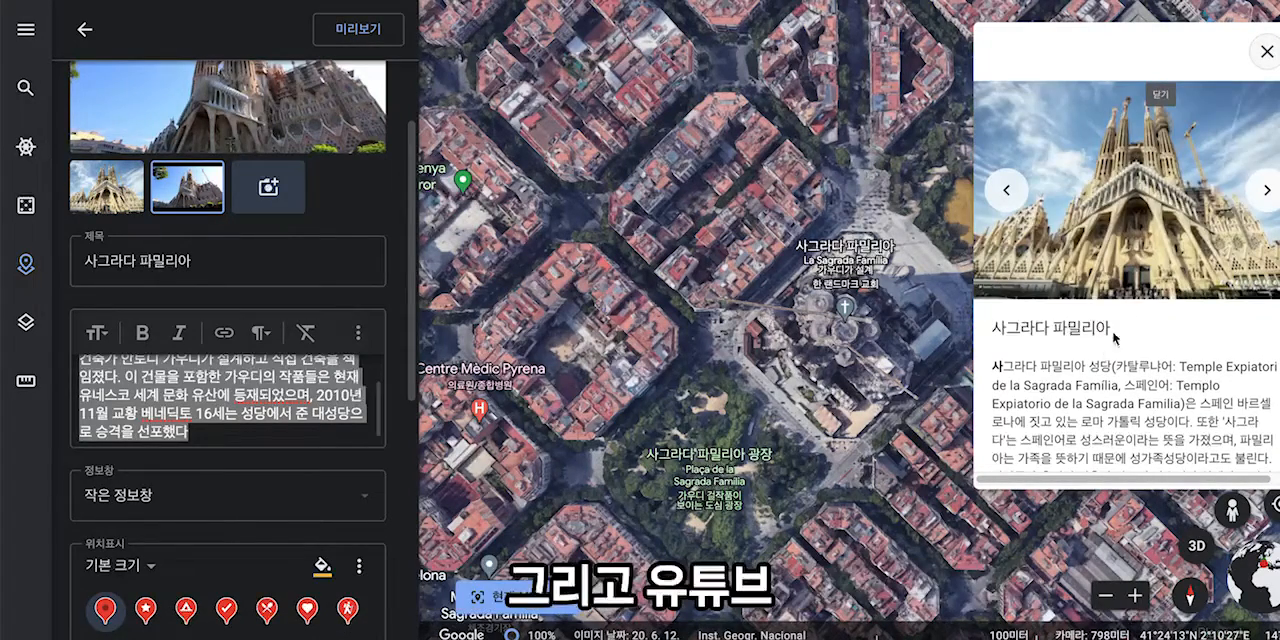
left_click(1268, 191)
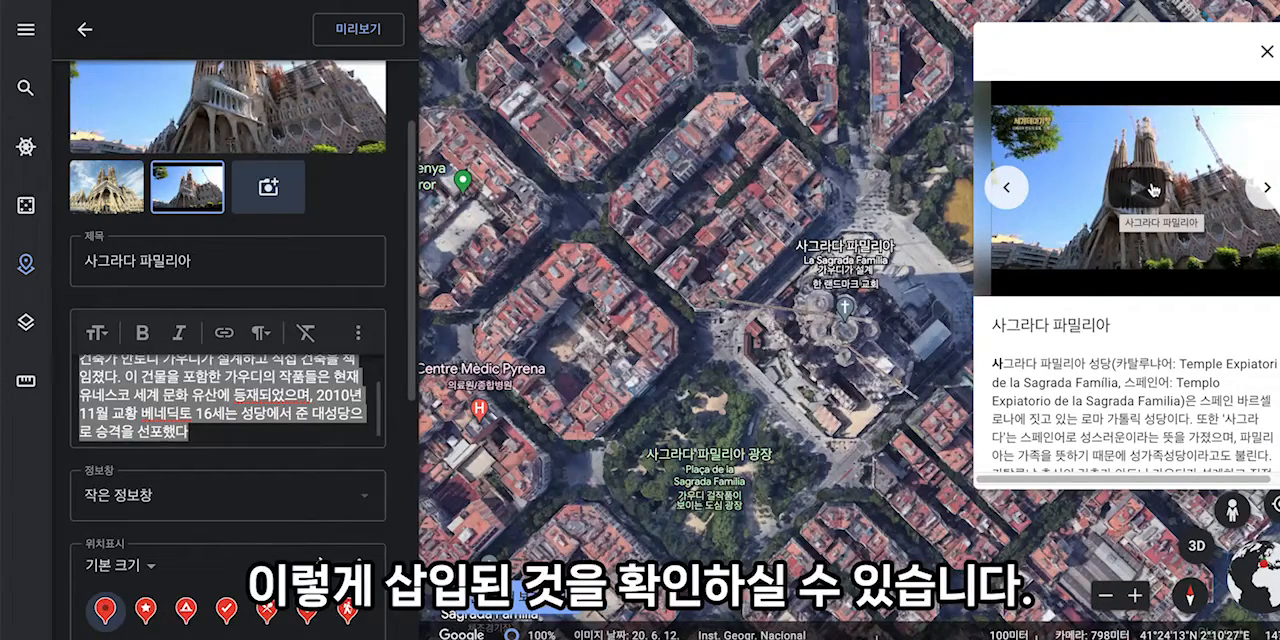
- Close the placemark preview, return to the project and add a full-screen slide titled 가우디
left_click(1264, 53)
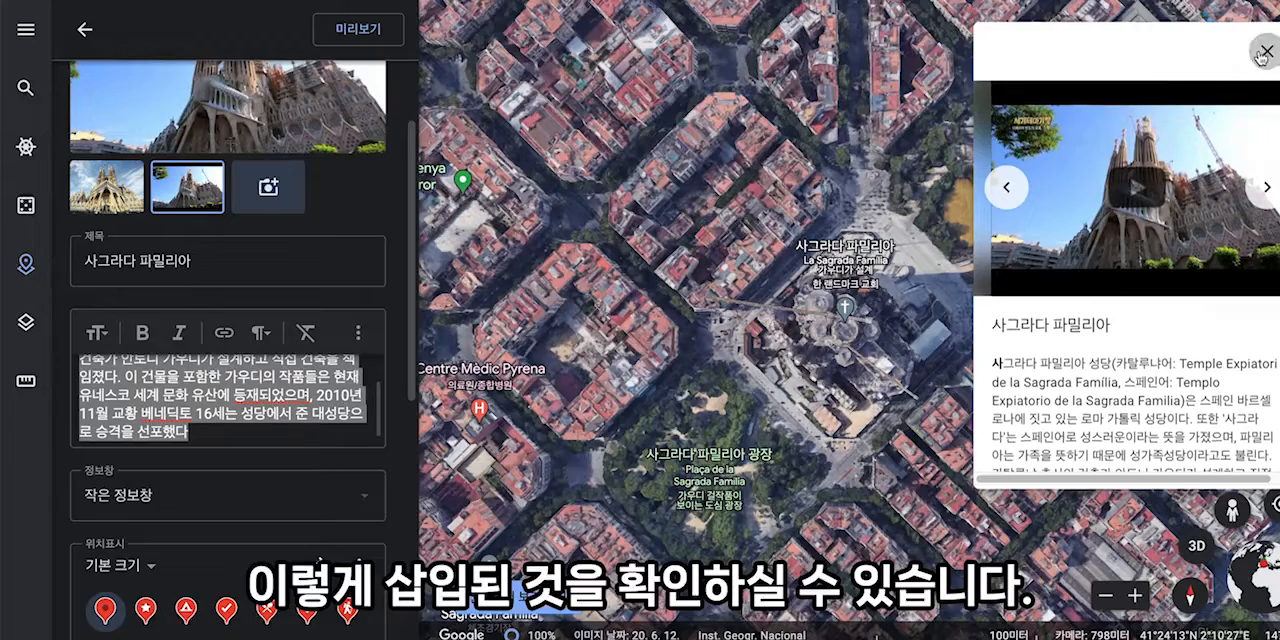
left_click(82, 30)
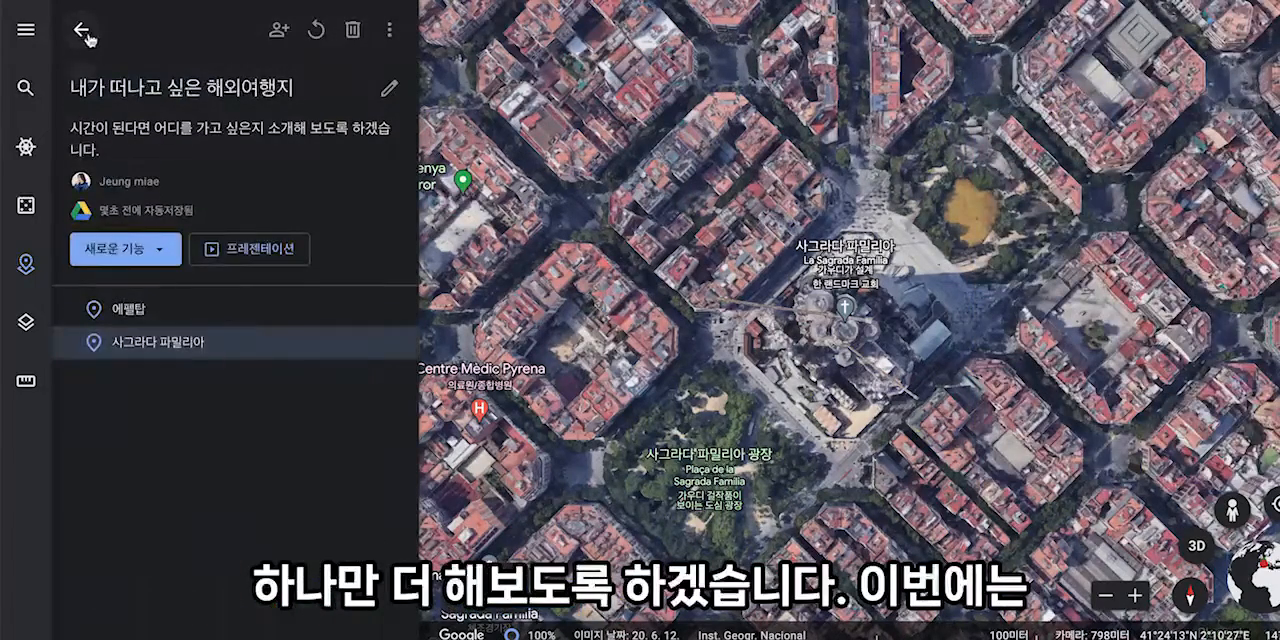
left_click(155, 258)
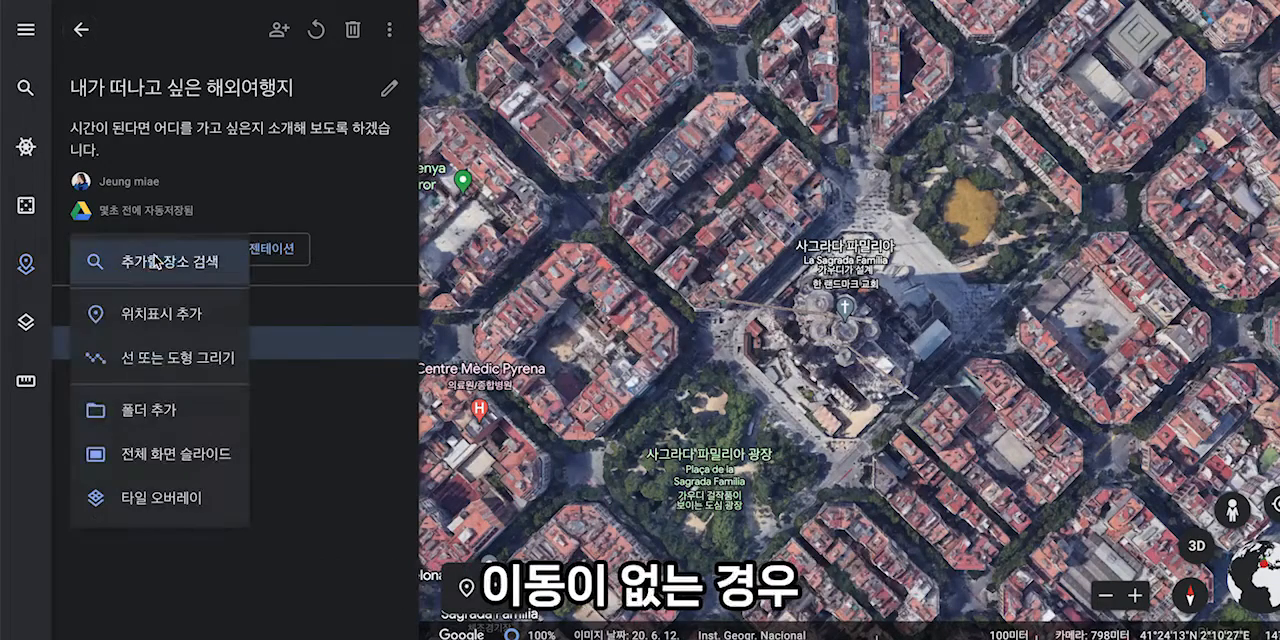
left_click(176, 455)
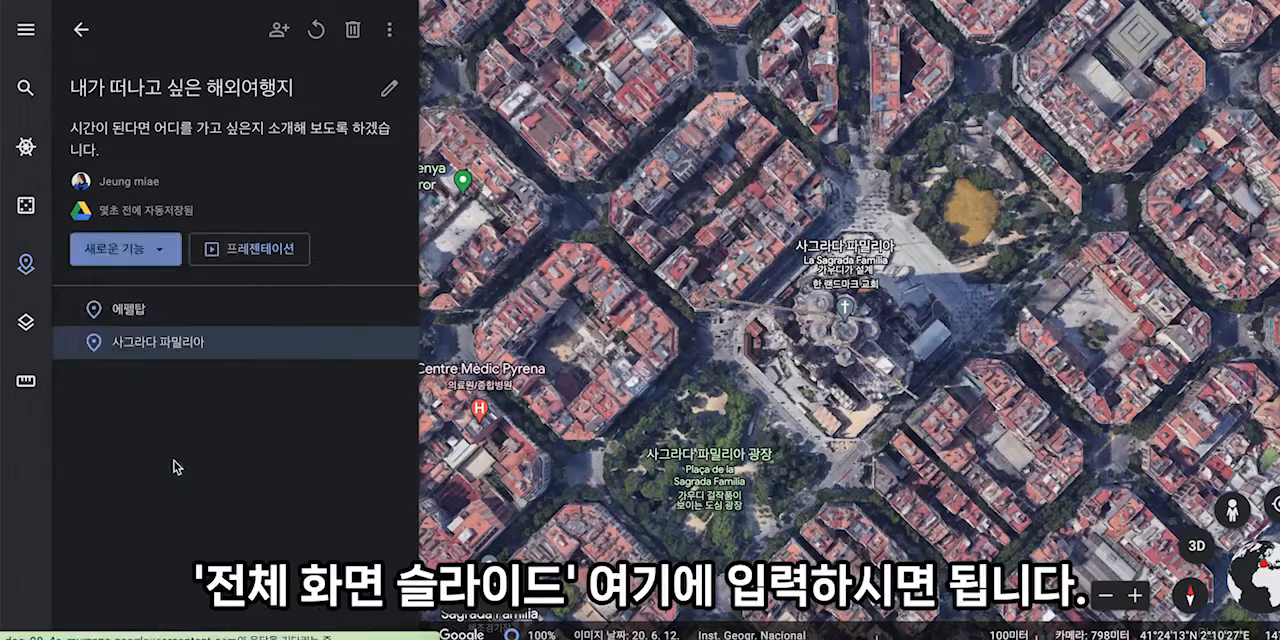
type("가우디")
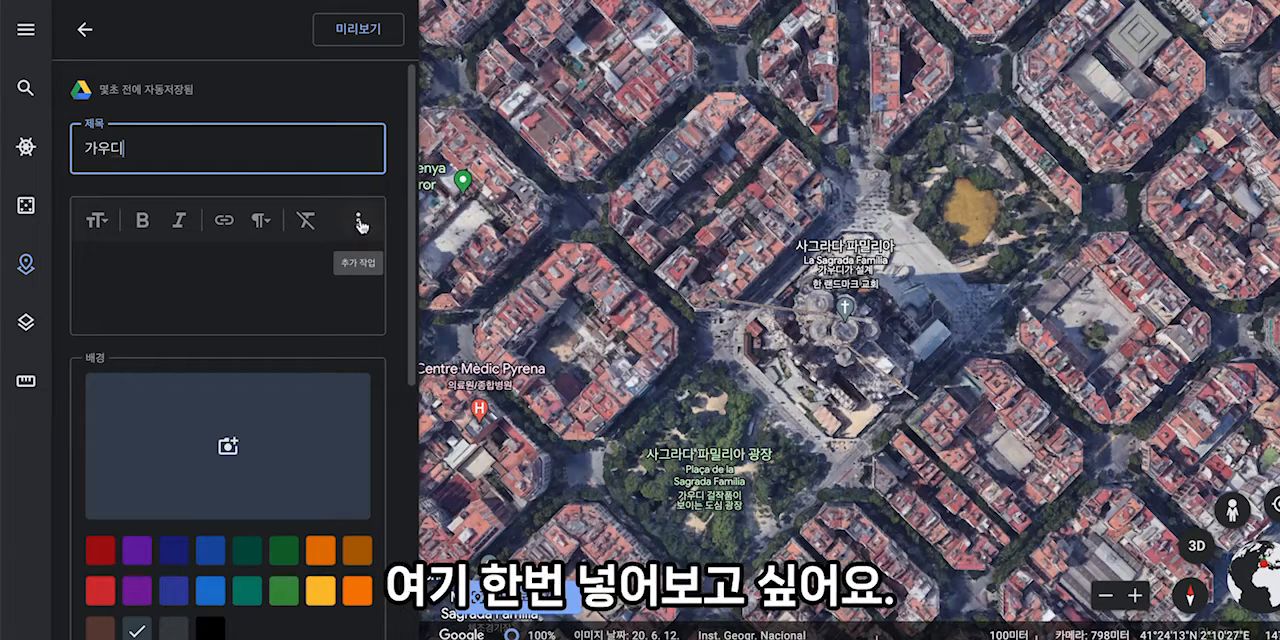
- Look up 가우디 on Korean Wikipedia, paste the article's introduction into the slide's description and apply the remove-formatting command
left_click(221, 279)
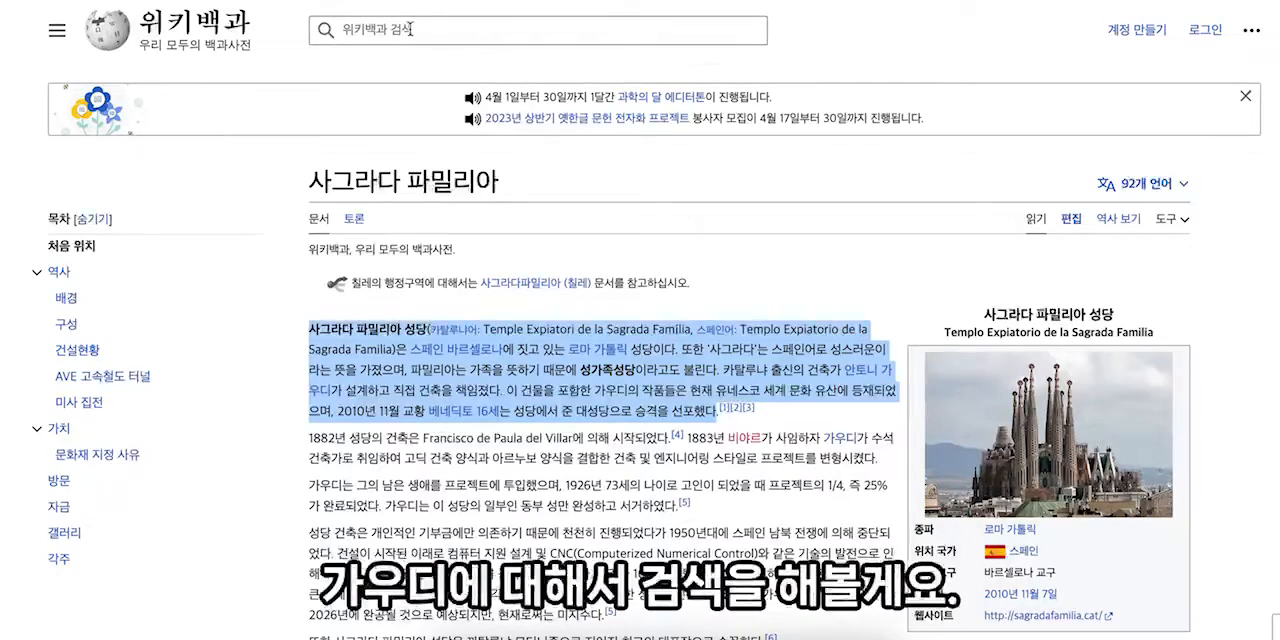
left_click(410, 29)
type("ㄱ")
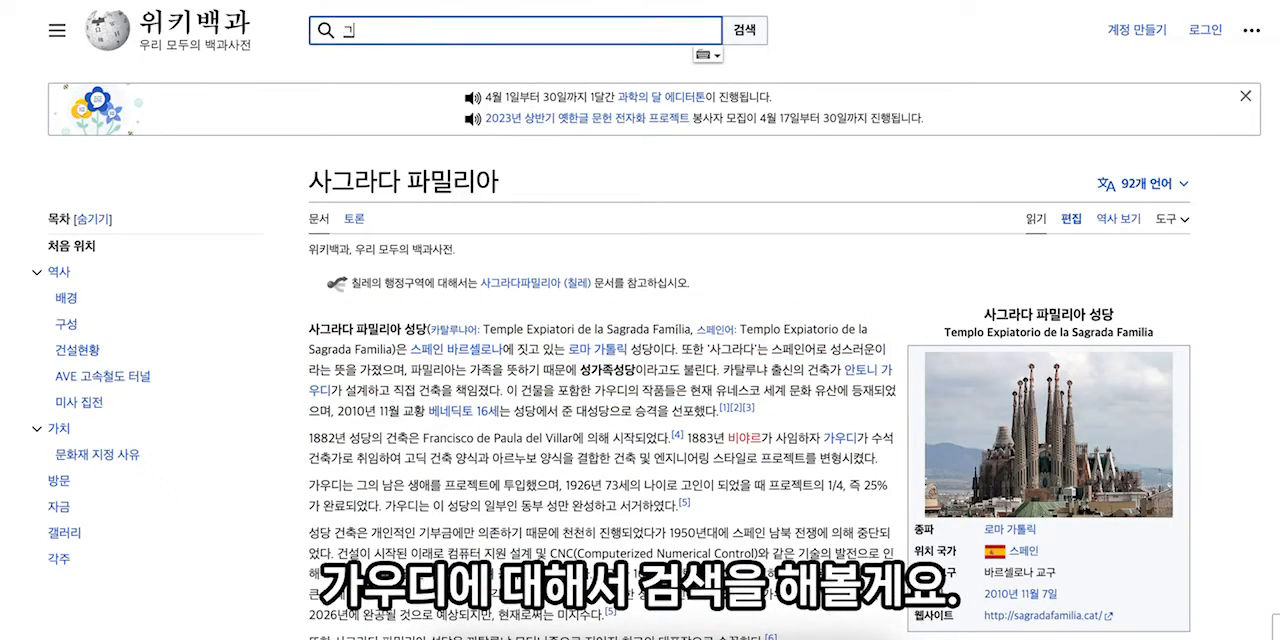
type("우디")
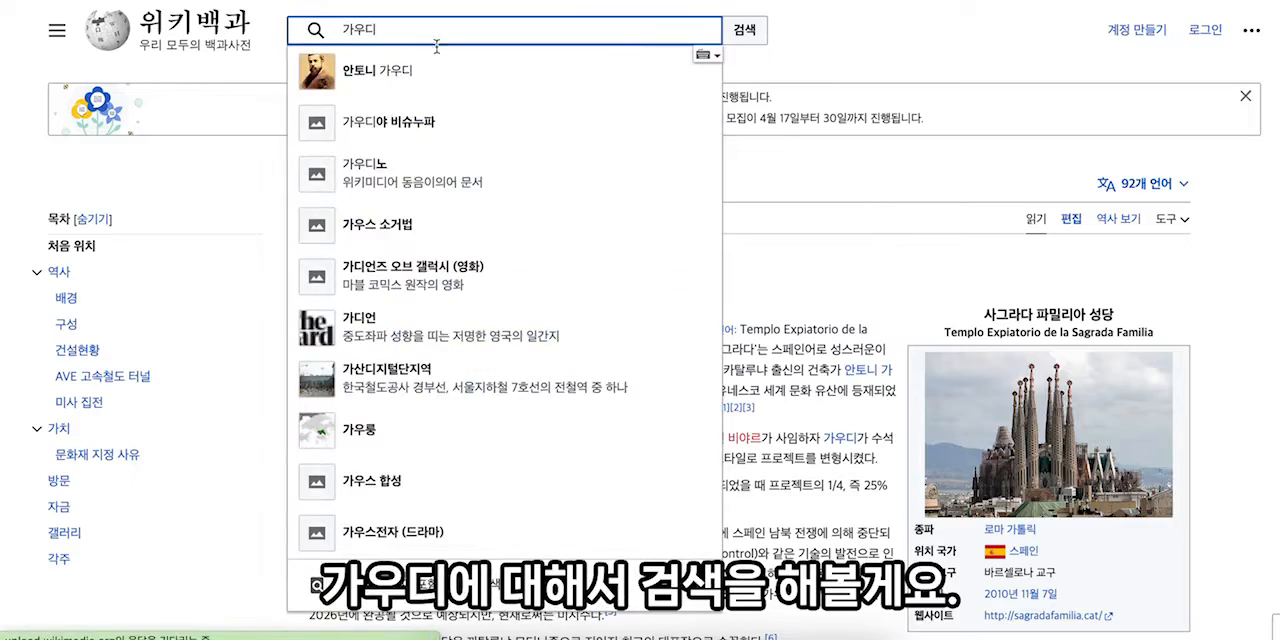
key("Return")
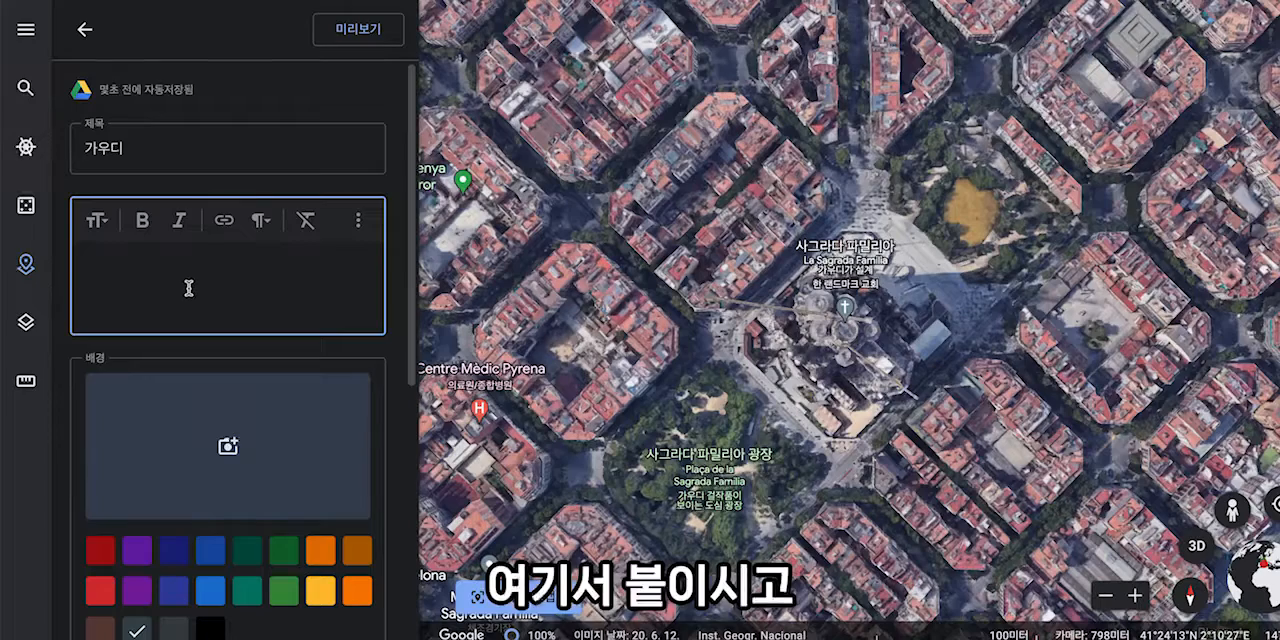
type("안토니 가우디 이 코르네트(카탈루냐어: Antoni Gaudí i Cornet, 1852년 6월 25일 ~ 1926년 6월 10일)는 스페인 카탈루냐 지역의 건축가이다.")
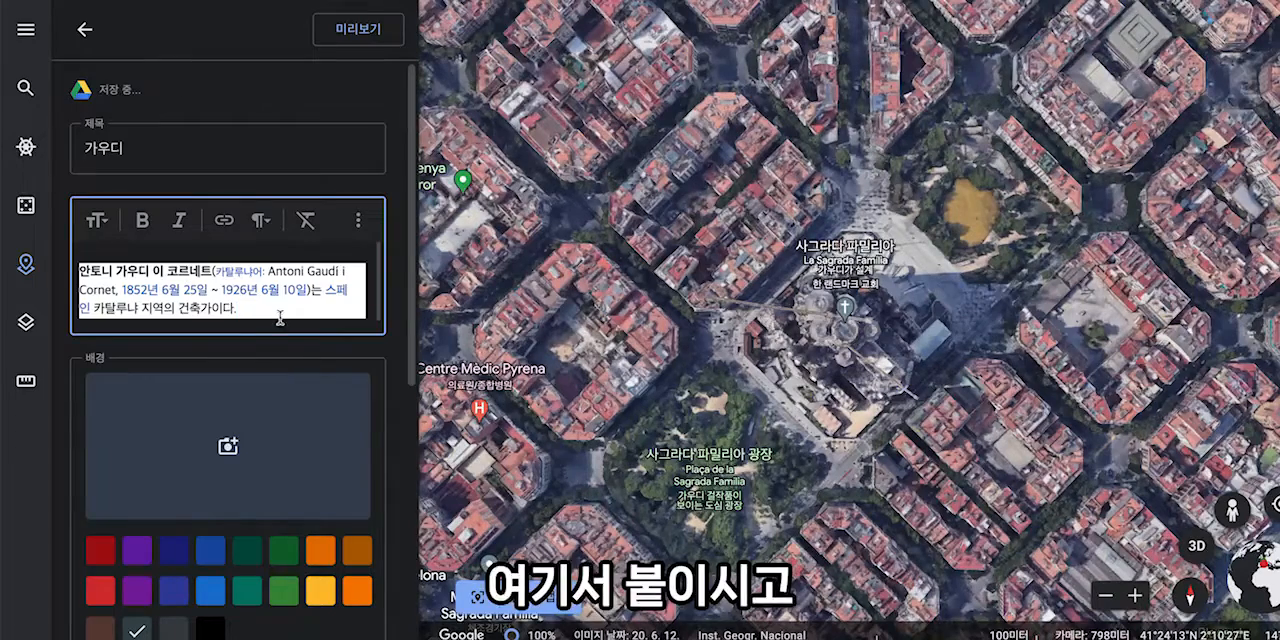
left_click(305, 220)
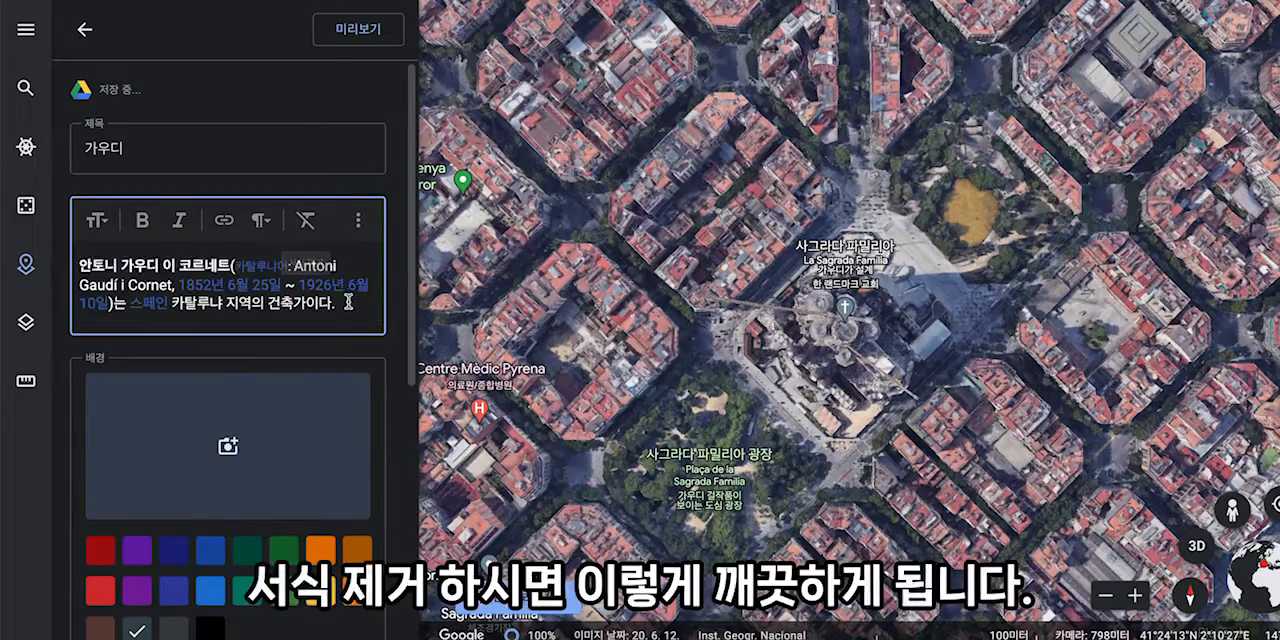
- Choose a background picture for the slide from a Google image search for 가우디 and return to the project
left_click(229, 449)
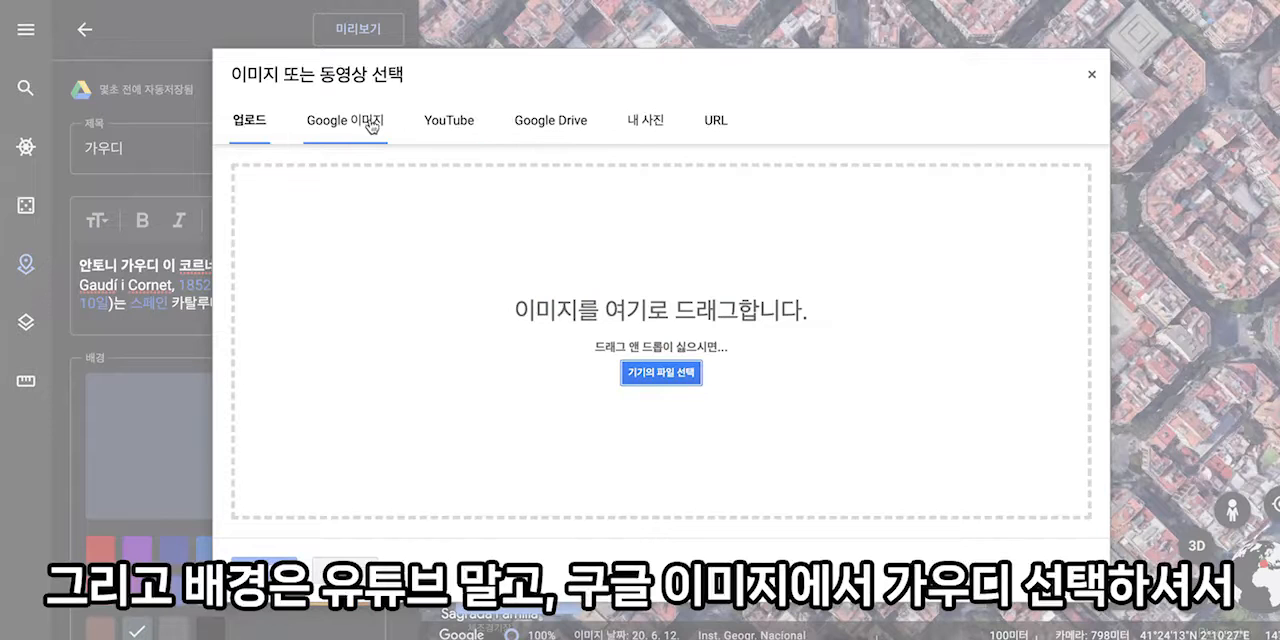
left_click(367, 127)
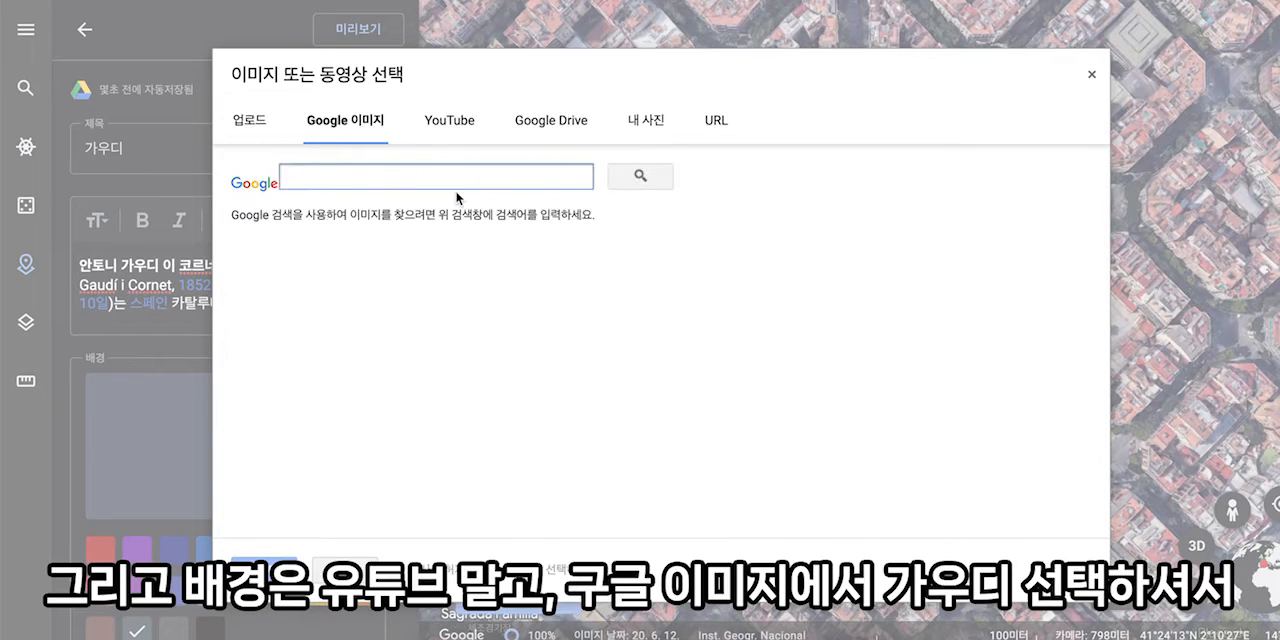
type("가우디")
key("Return")
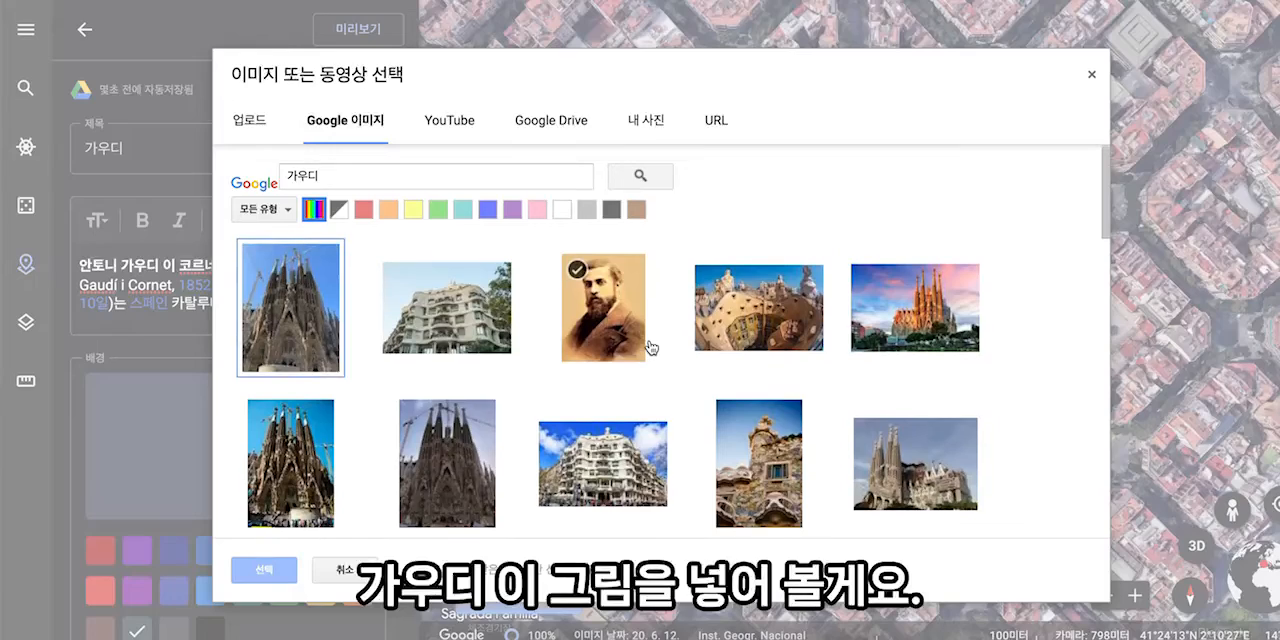
scroll(637, 345, "down", 5)
left_click(447, 317)
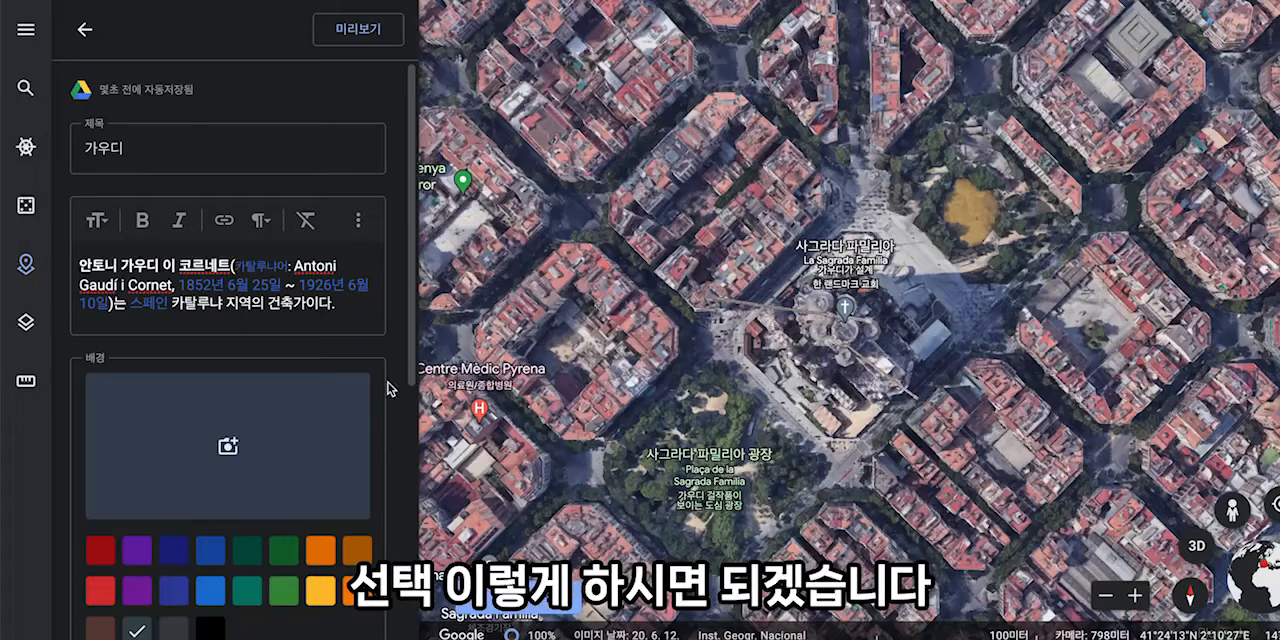
left_click(84, 33)
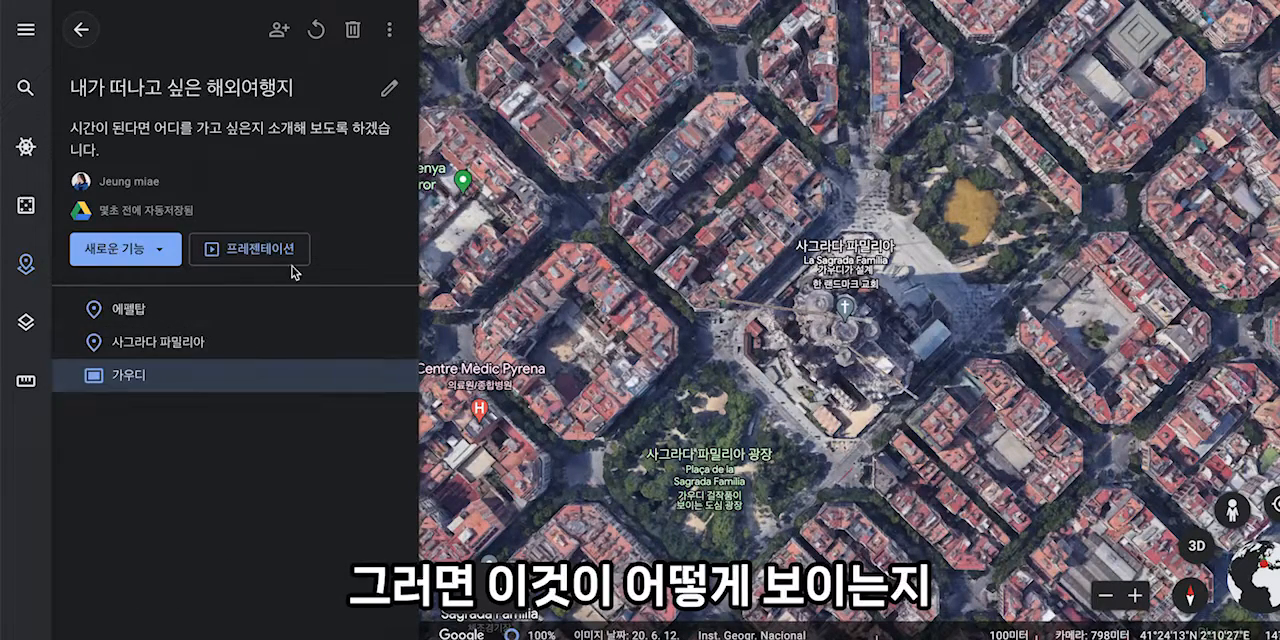
- Start the presentation, orbit the Eiffel Tower in 3D and look around a 360° panorama photo near it
left_click(252, 252)
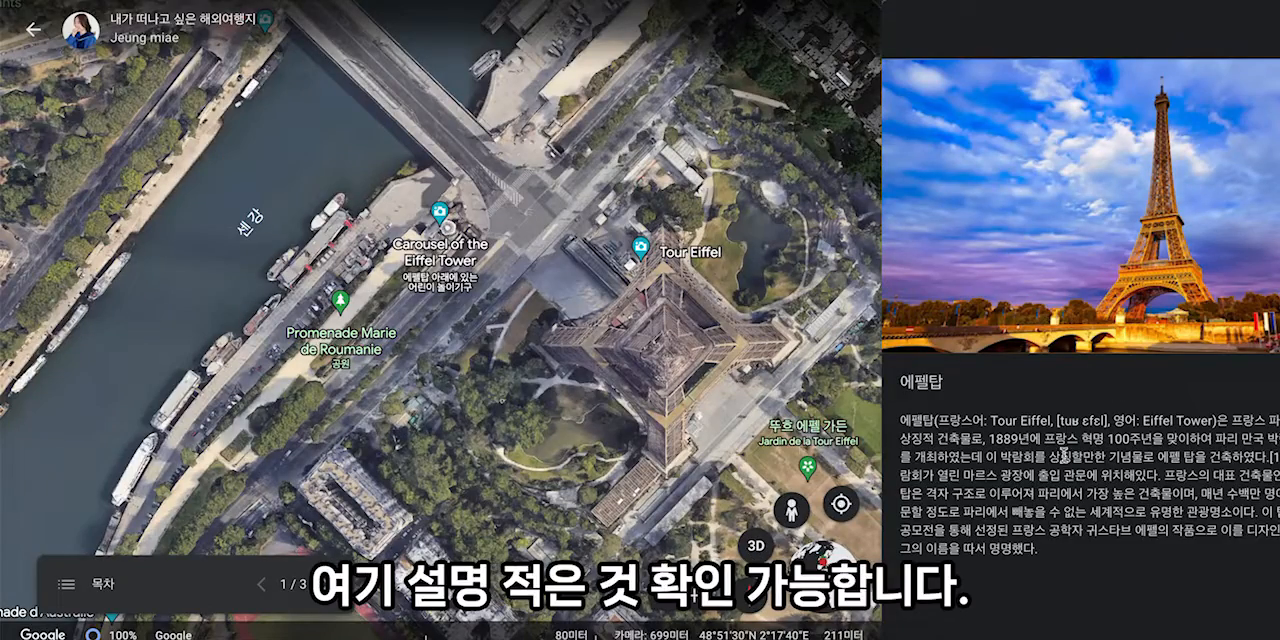
left_click(756, 545)
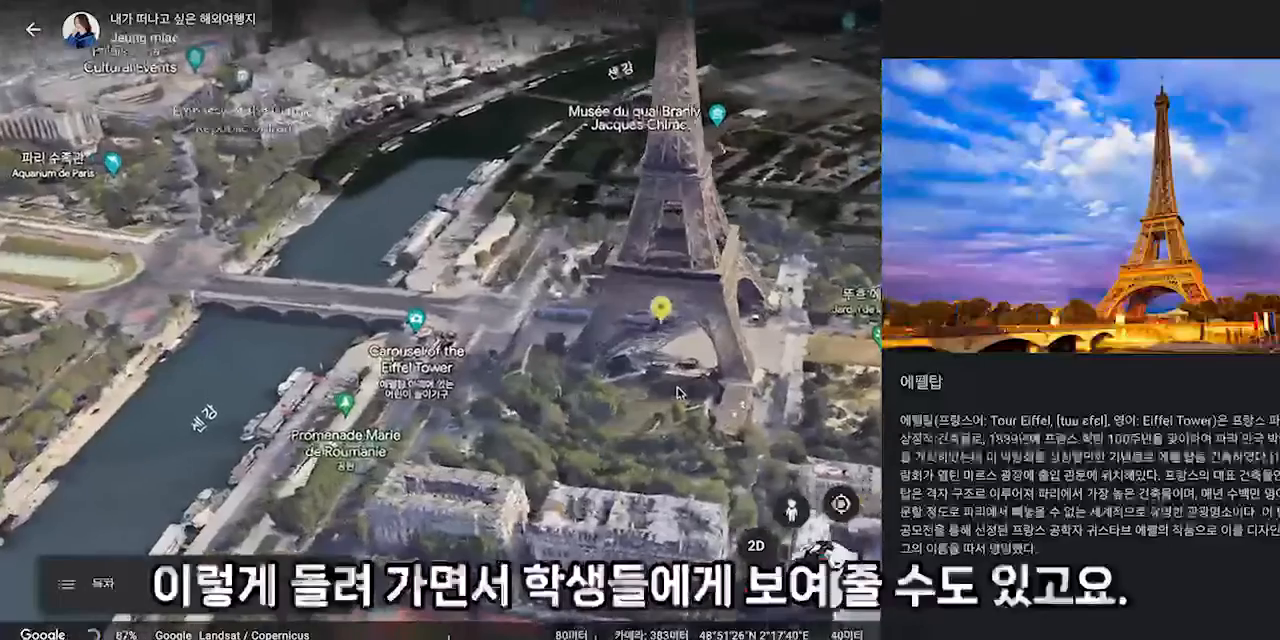
left_click_drag(680, 393, 665, 450)
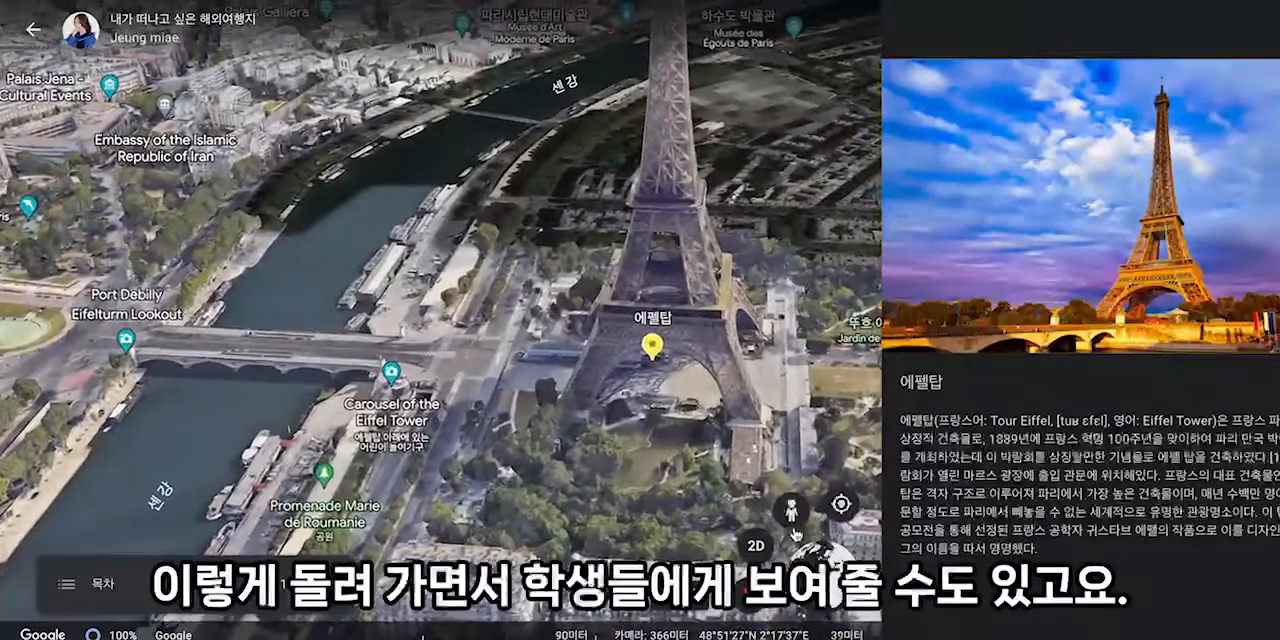
left_click_drag(797, 513, 512, 368)
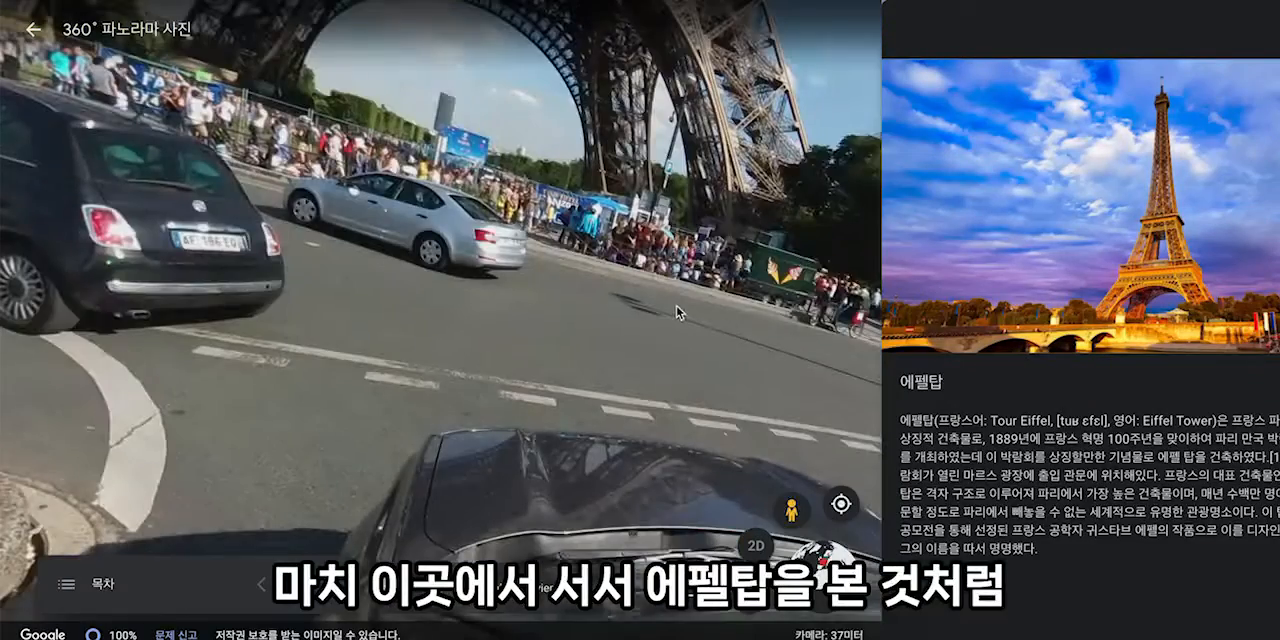
left_click_drag(676, 305, 650, 465)
- Advance the presentation to 사그라다 파밀리아, view the basilica in 3D, look through its description and show its video in the info box
left_click(325, 584)
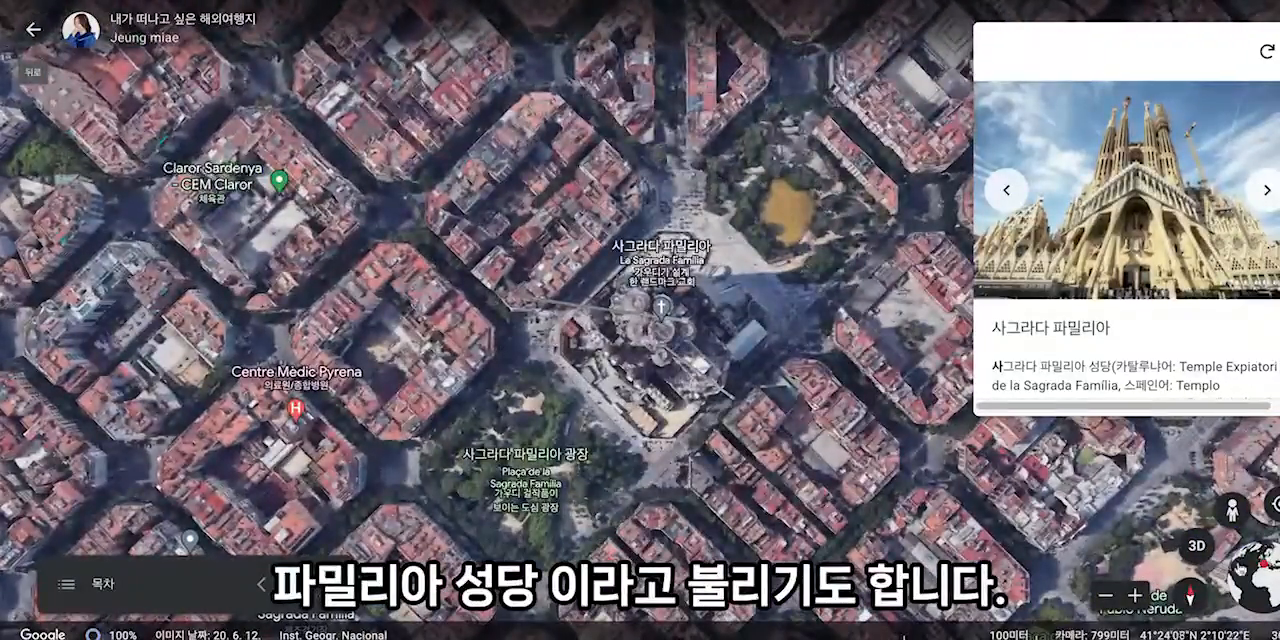
left_click(1197, 548)
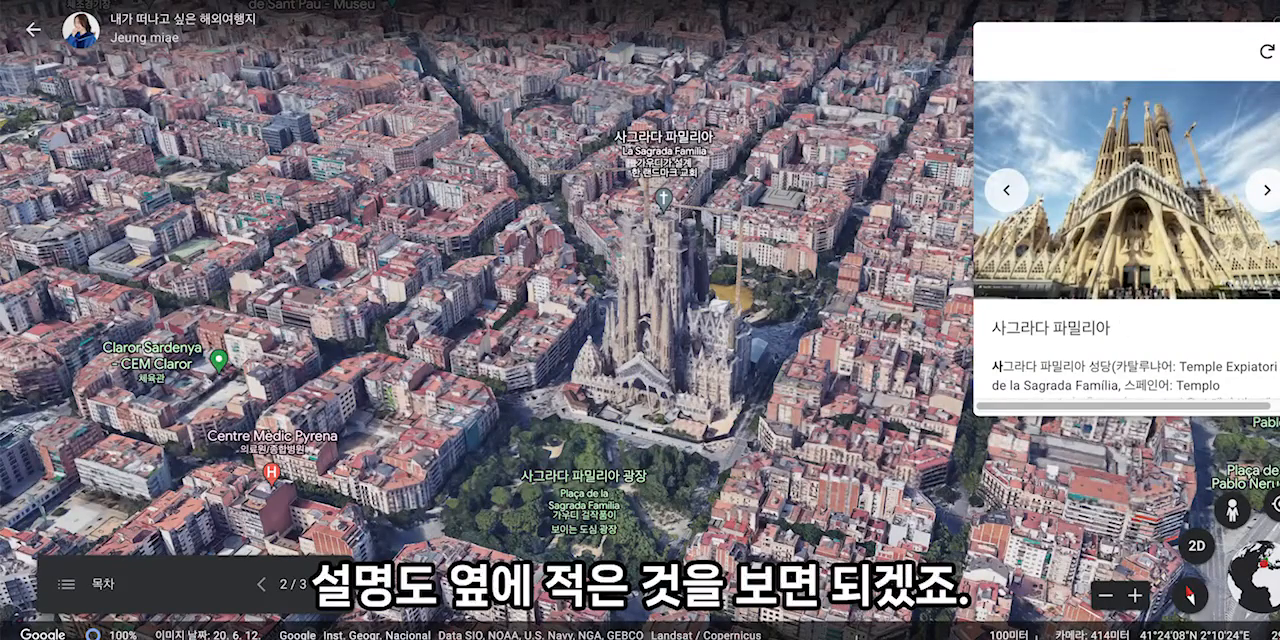
scroll(1126, 240, "down", 2)
scroll(1126, 240, "up", 2)
left_click(1268, 192)
left_click(1268, 192)
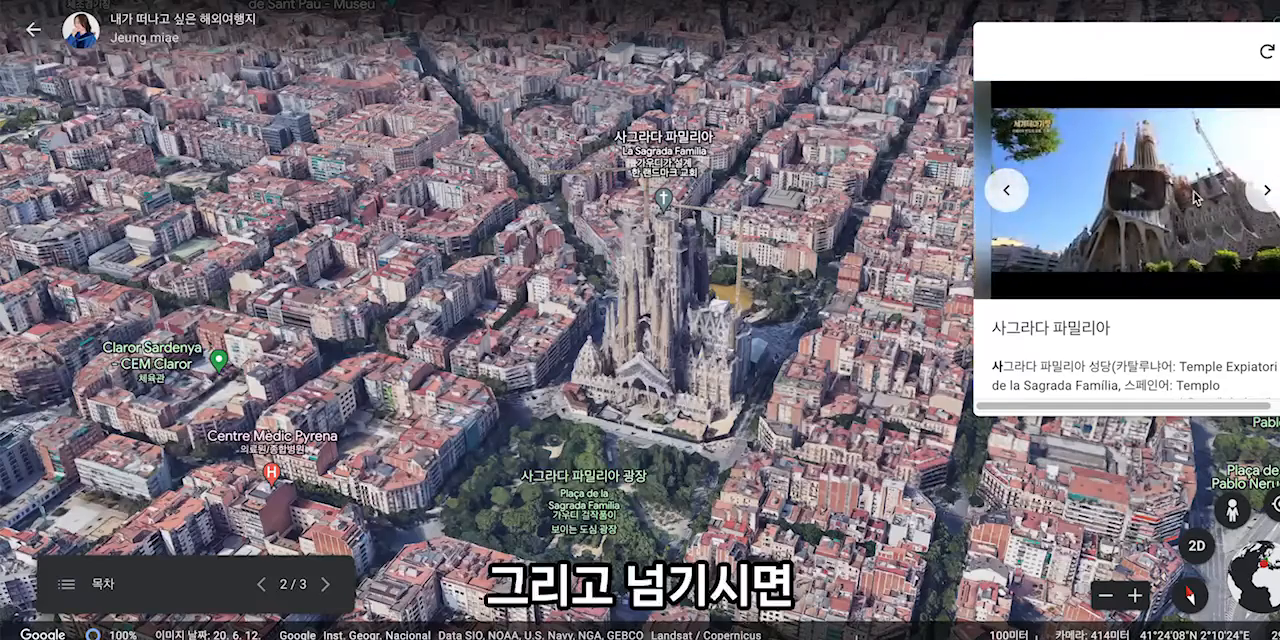
- View the 사그라다 파밀리아 video and photo full screen, close them and advance the presentation to the 가우디 slide
left_click(1151, 199)
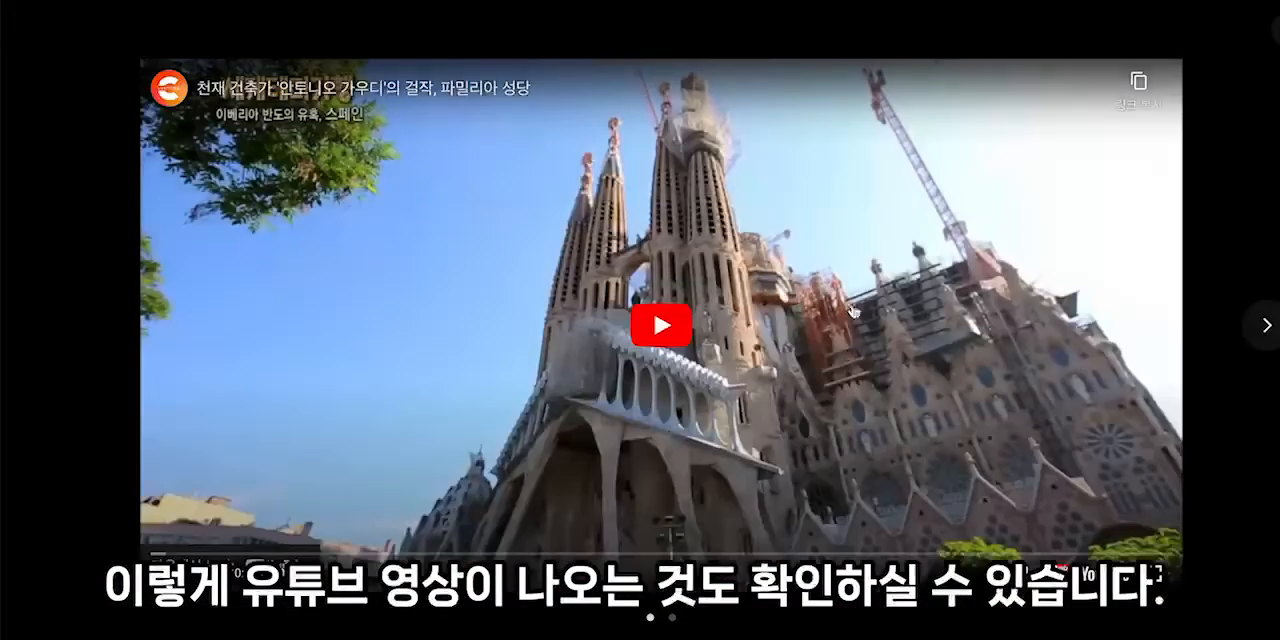
left_click(659, 327)
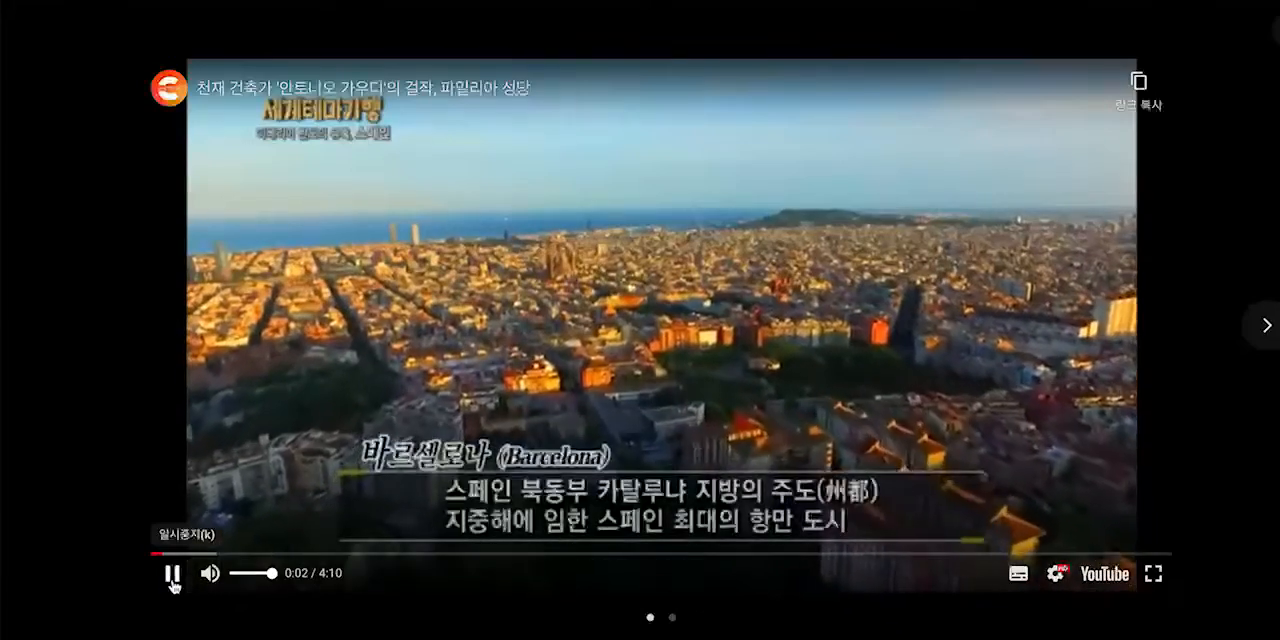
left_click(173, 578)
left_click(1267, 325)
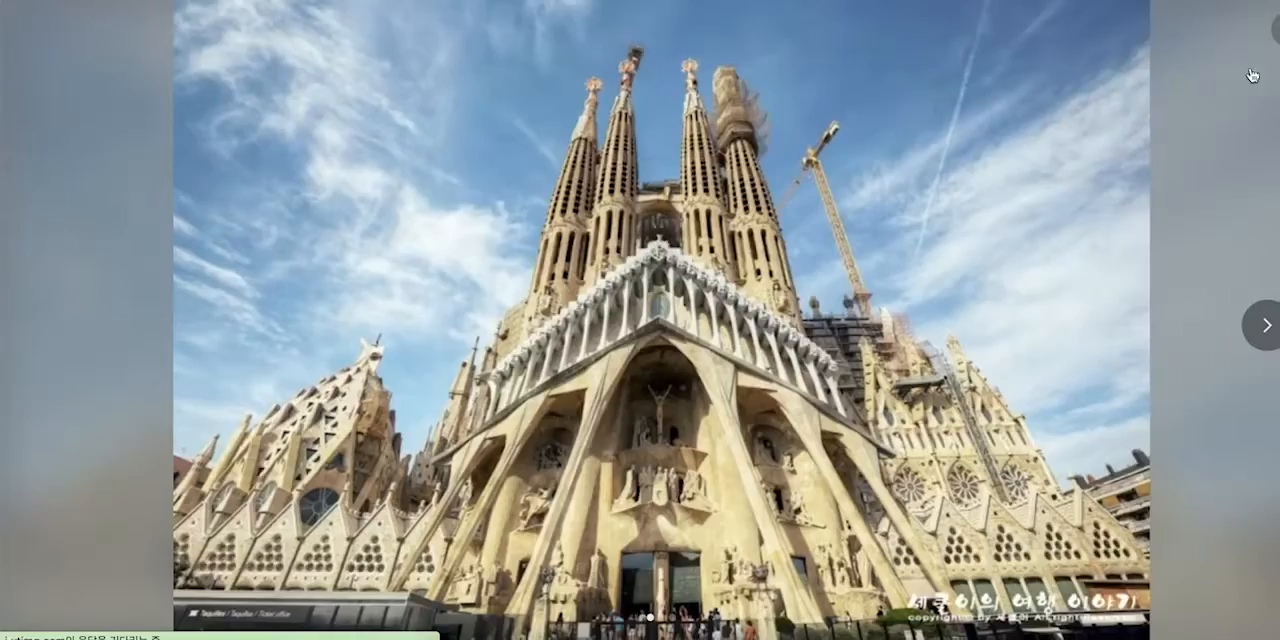
left_click(1277, 30)
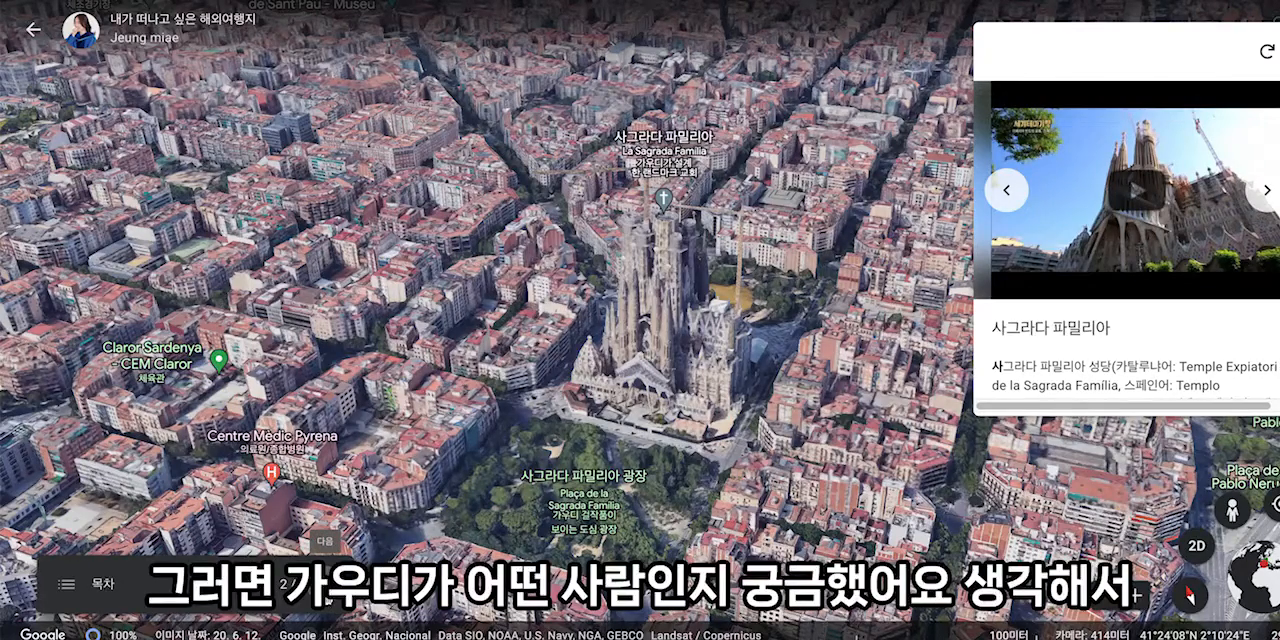
left_click(323, 590)
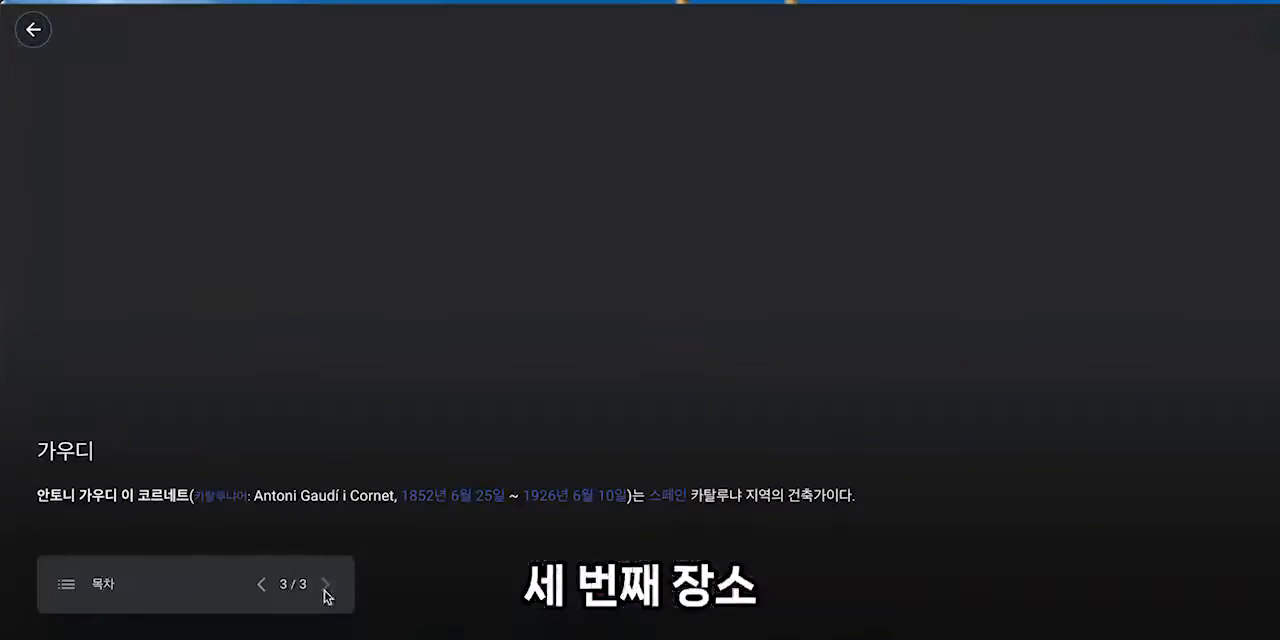